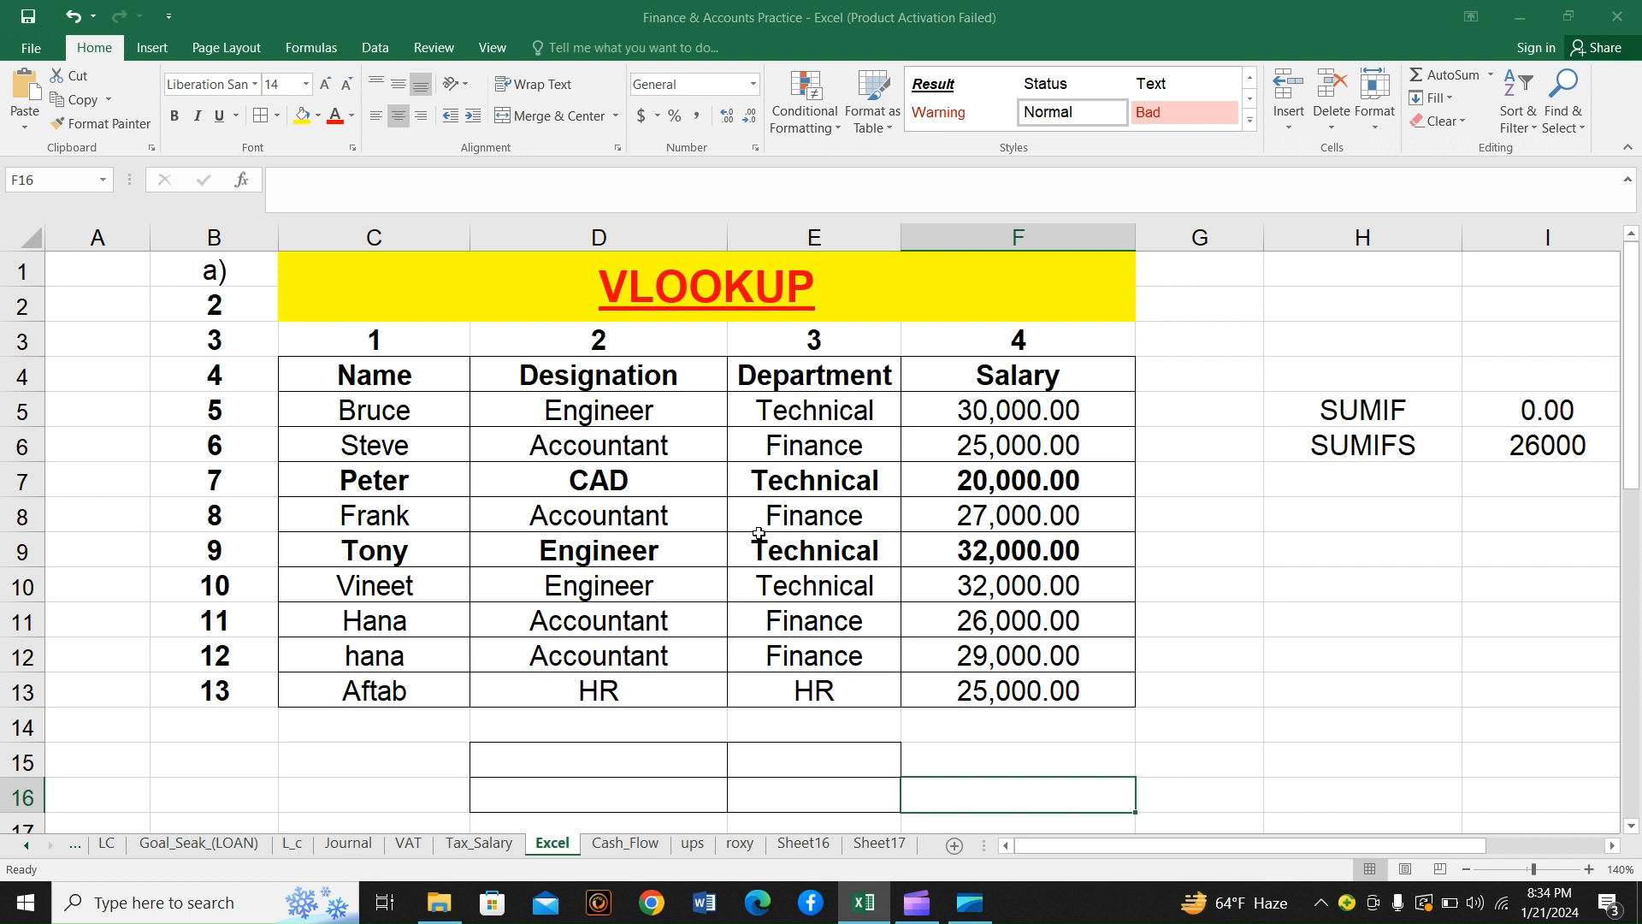
# - Label cell D15 "Name" and enter the name of the employee from row 9 in E15
pyautogui.click(644, 761)
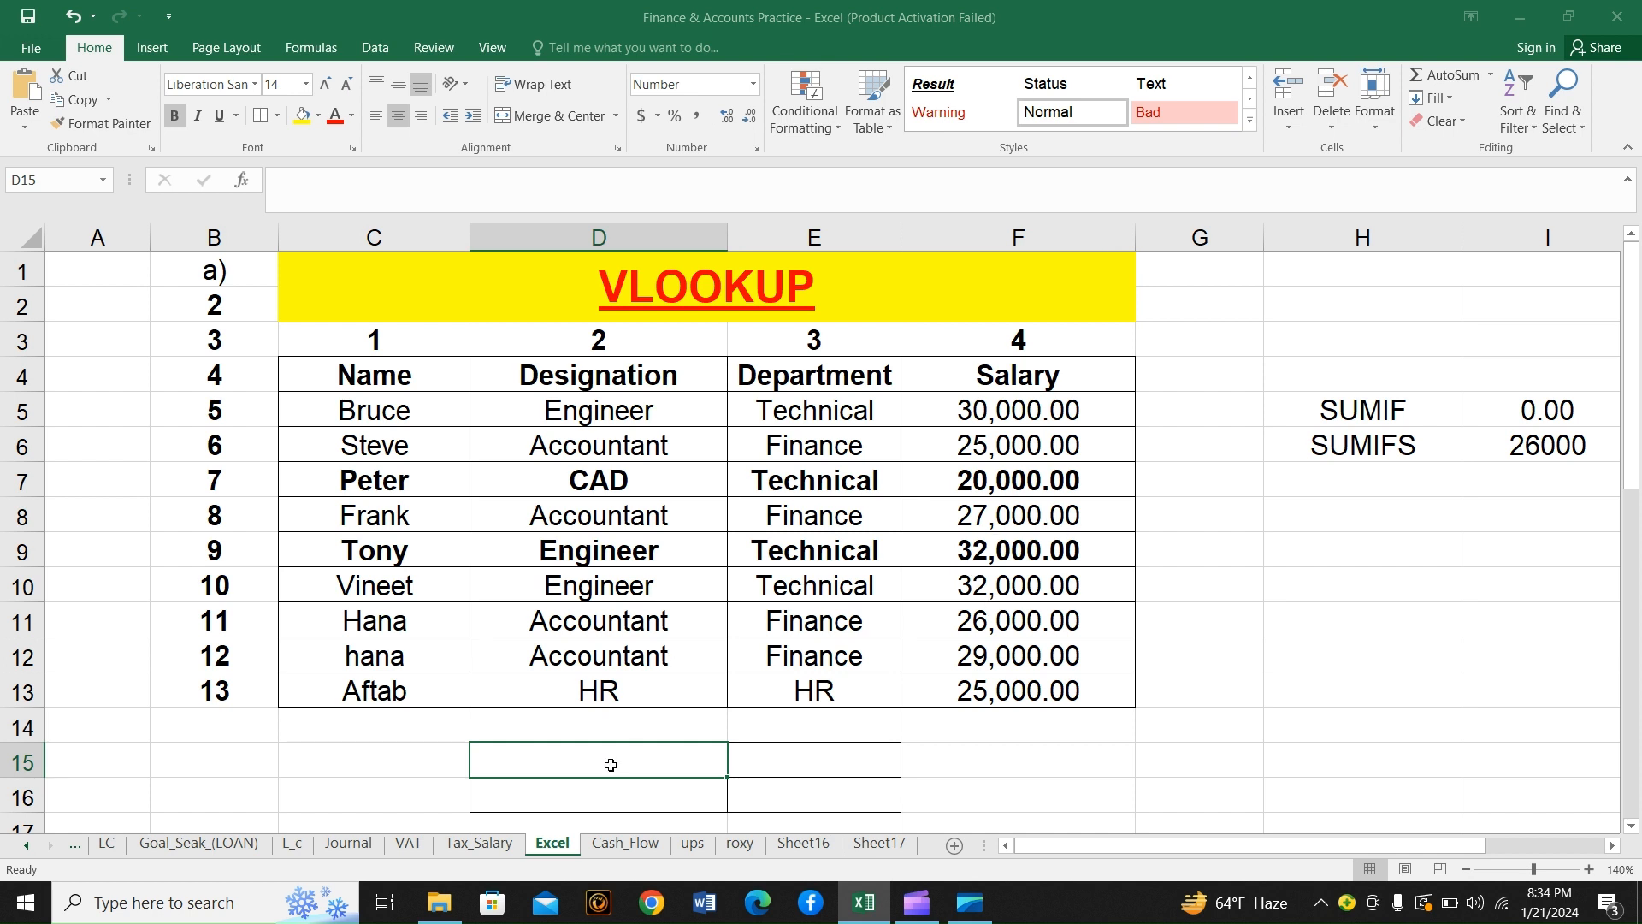
pyautogui.write('Namke')
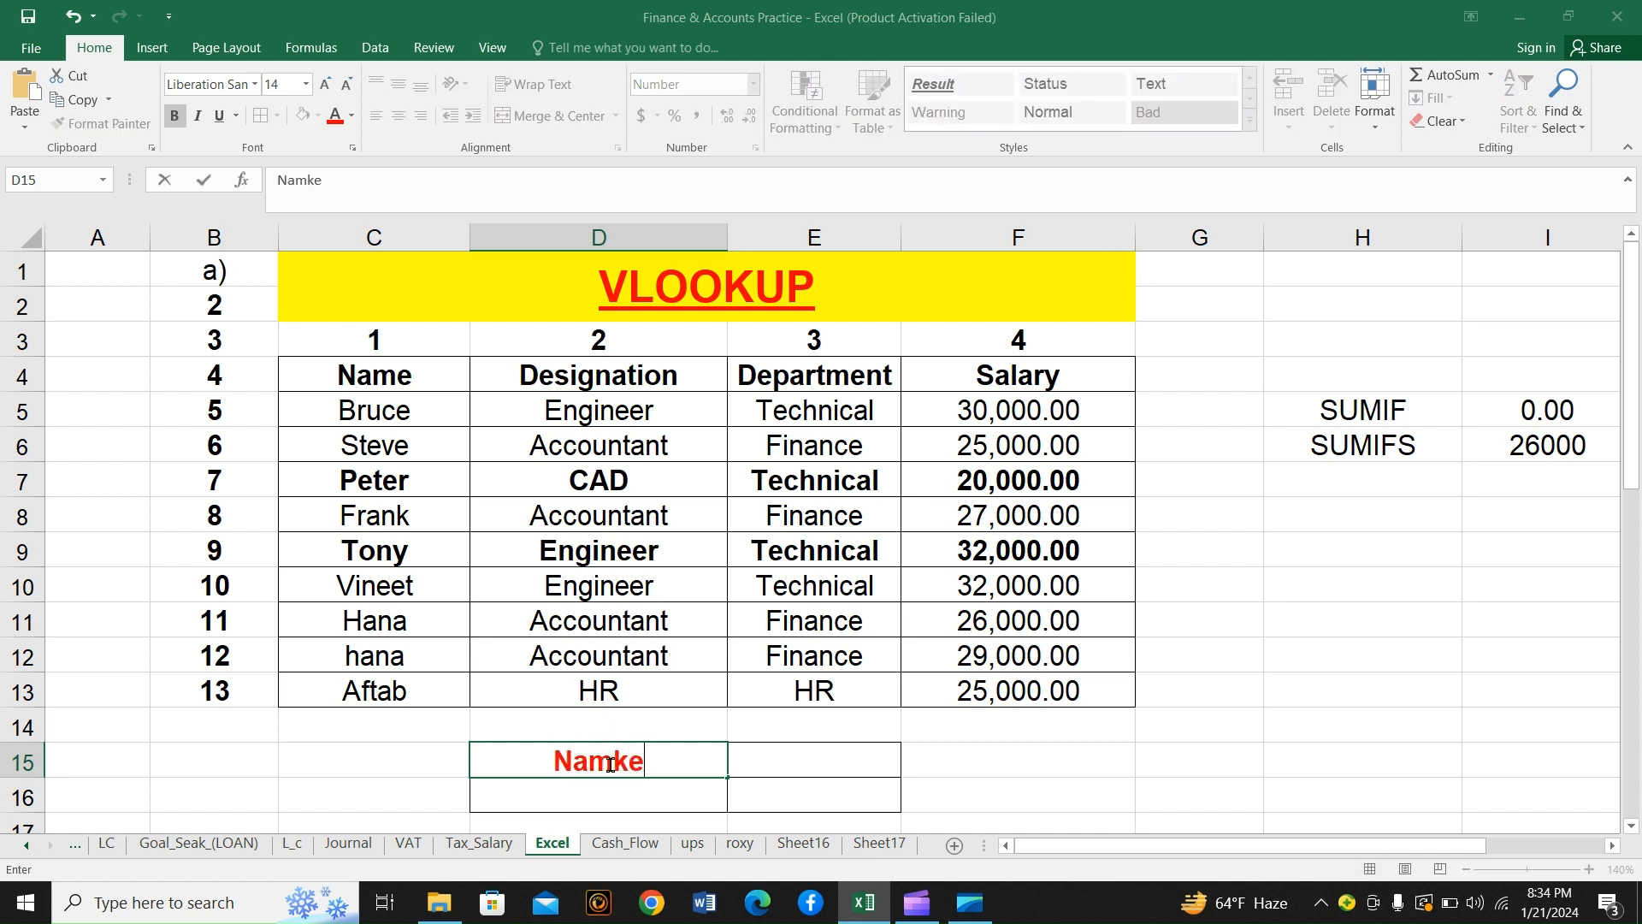
pyautogui.press('BackSpace')
pyautogui.press('BackSpace')
pyautogui.write('e')
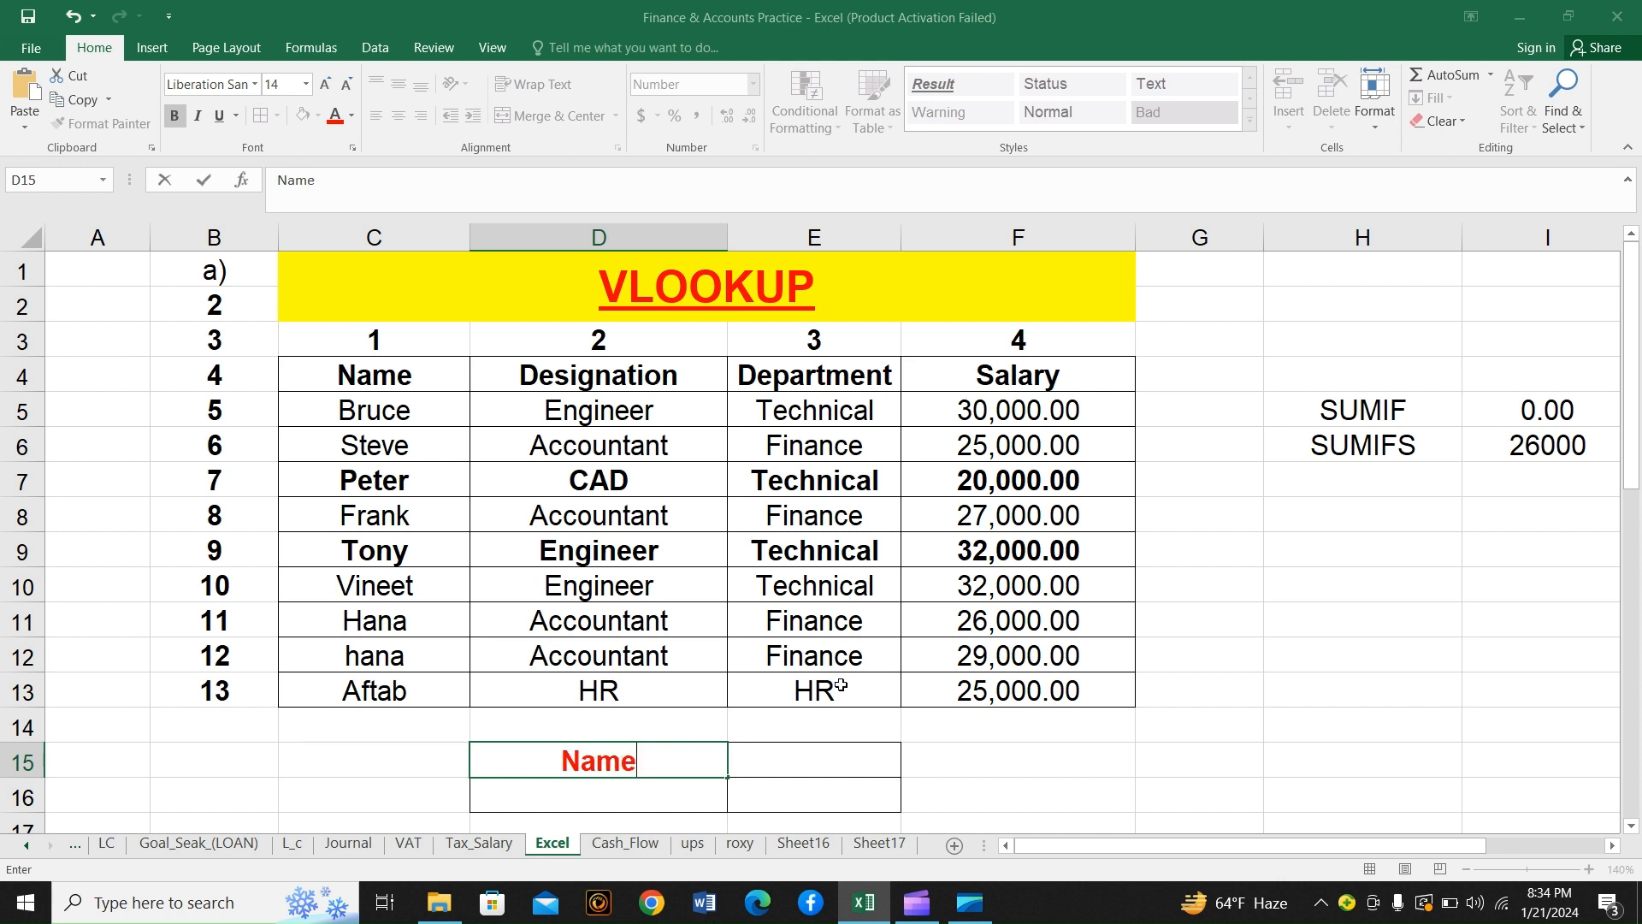
pyautogui.click(839, 745)
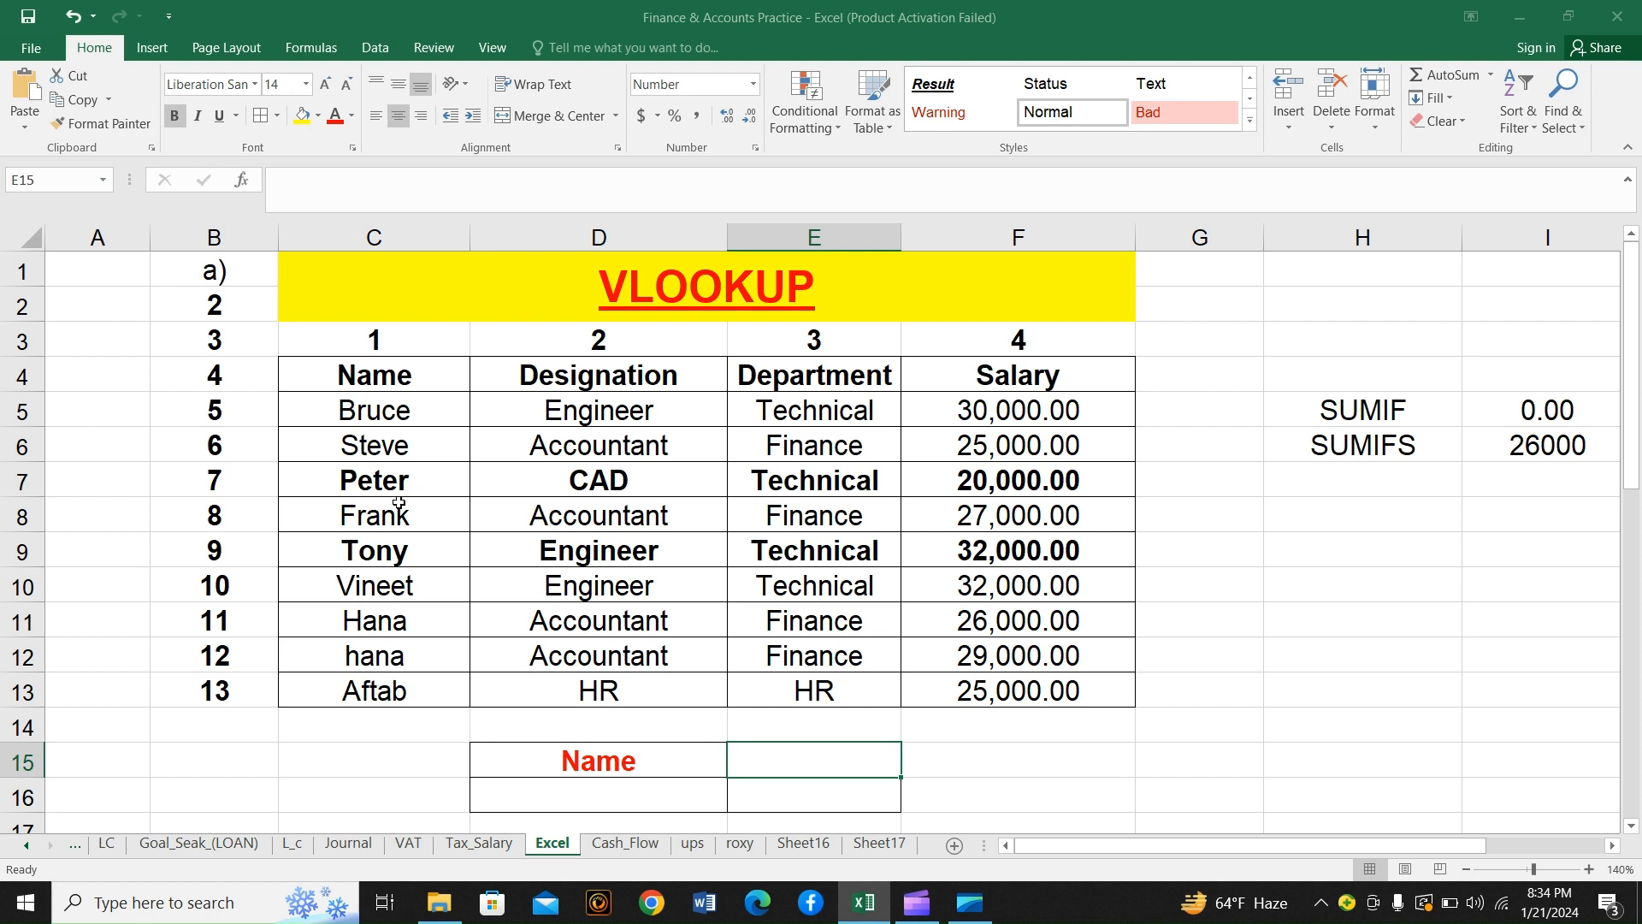
pyautogui.write('t')
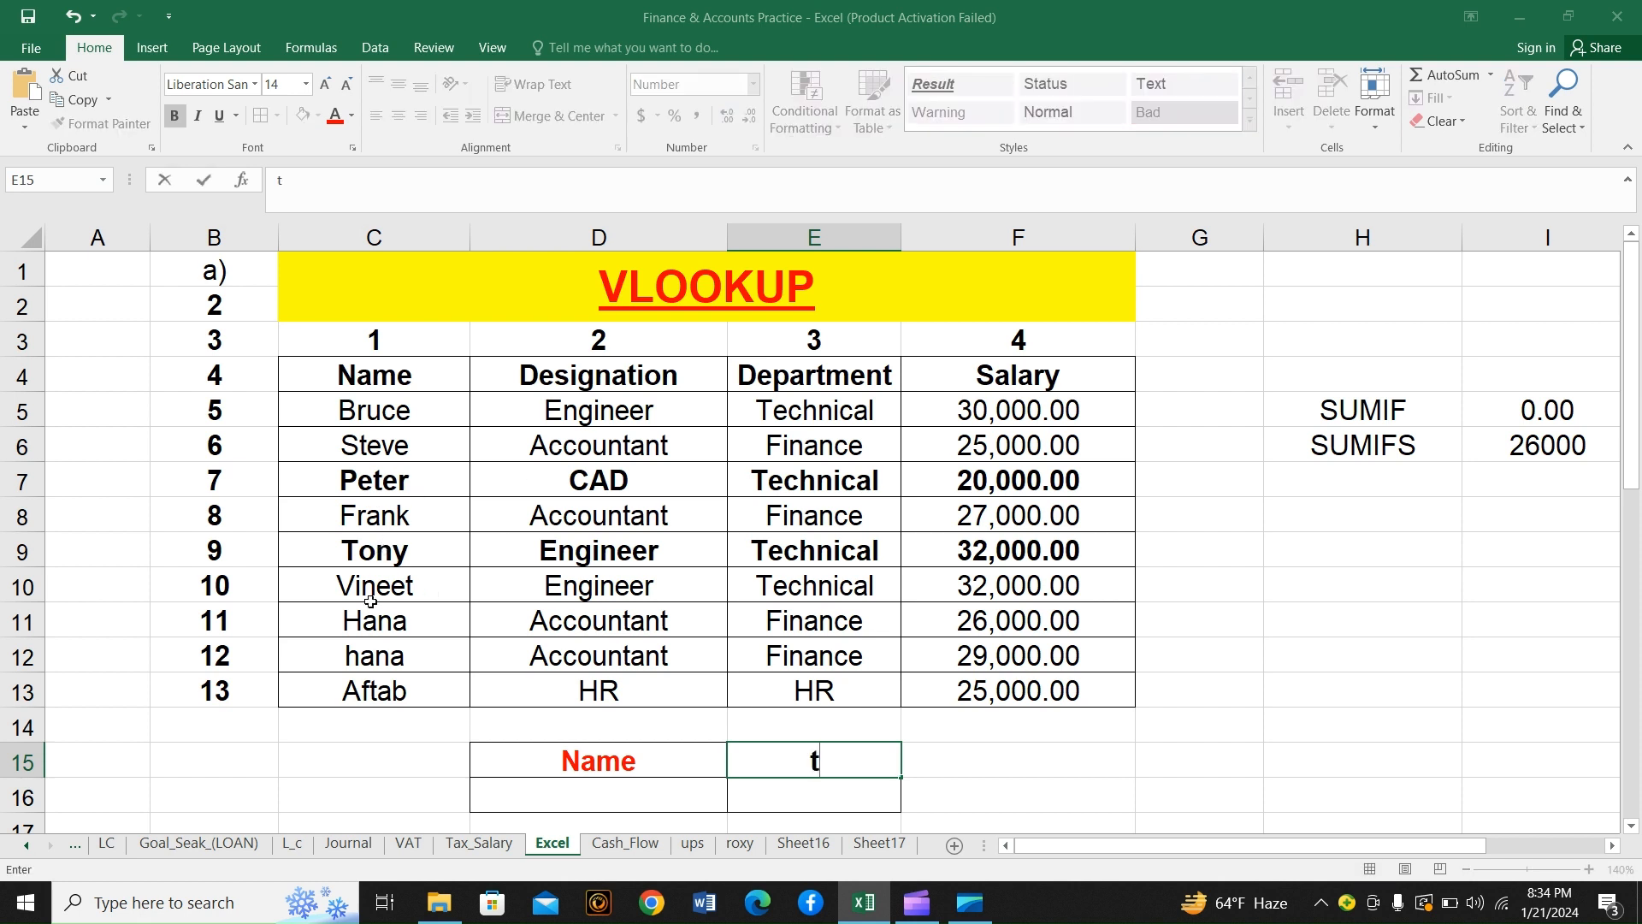
pyautogui.write('Tony')
# - Label cell D16 "Salary" below the Name label
pyautogui.click(555, 789)
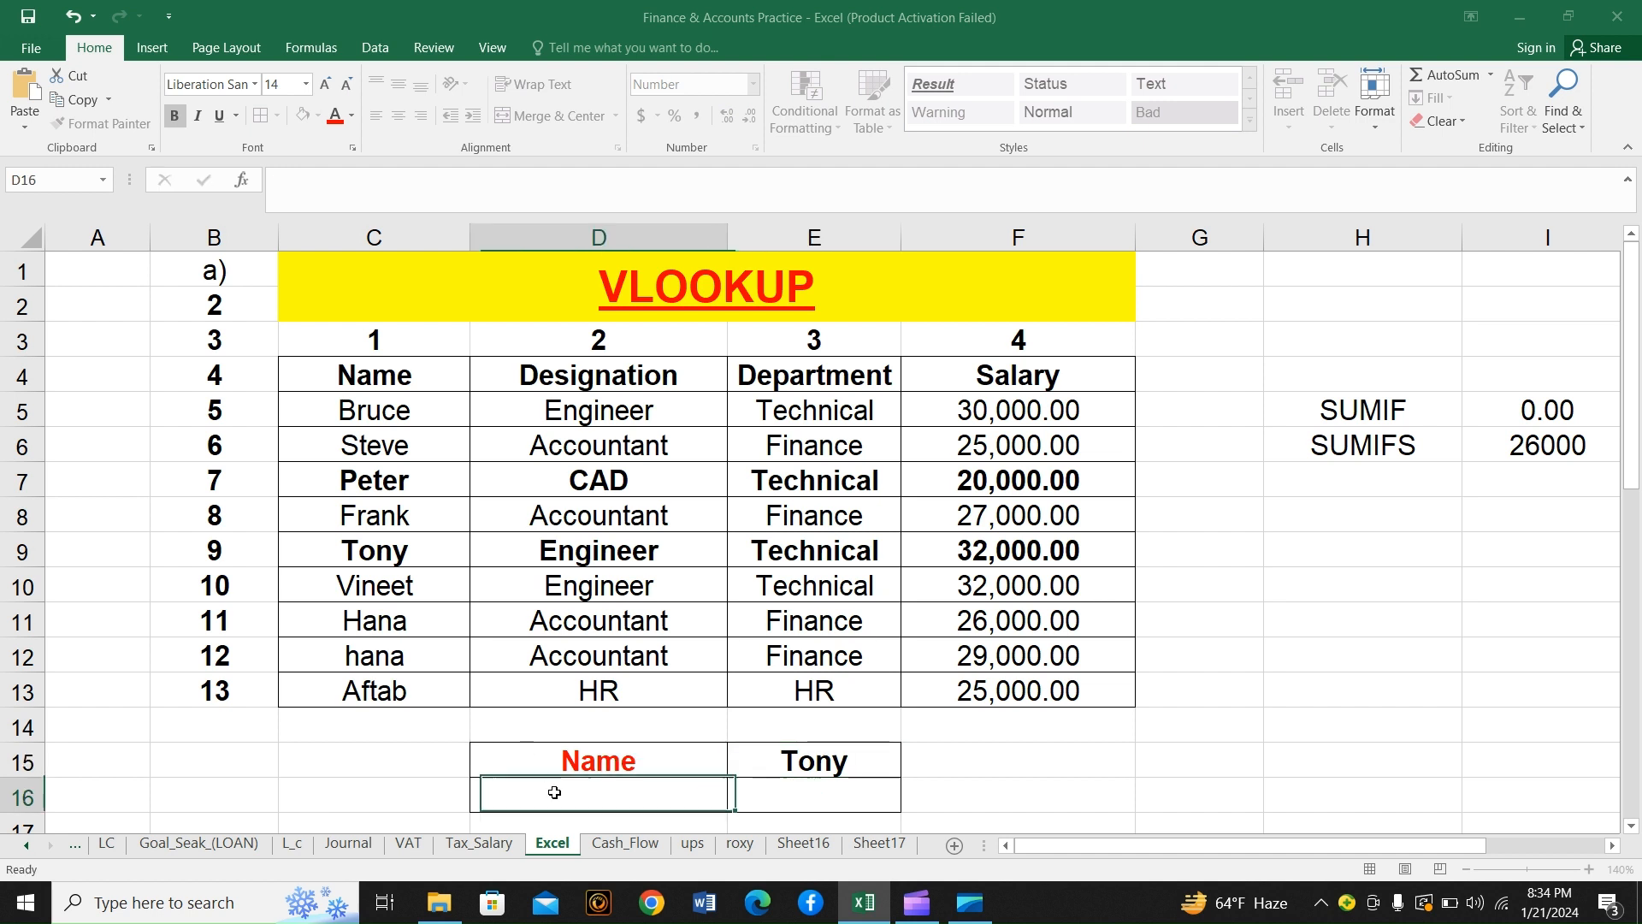
pyautogui.write('S')
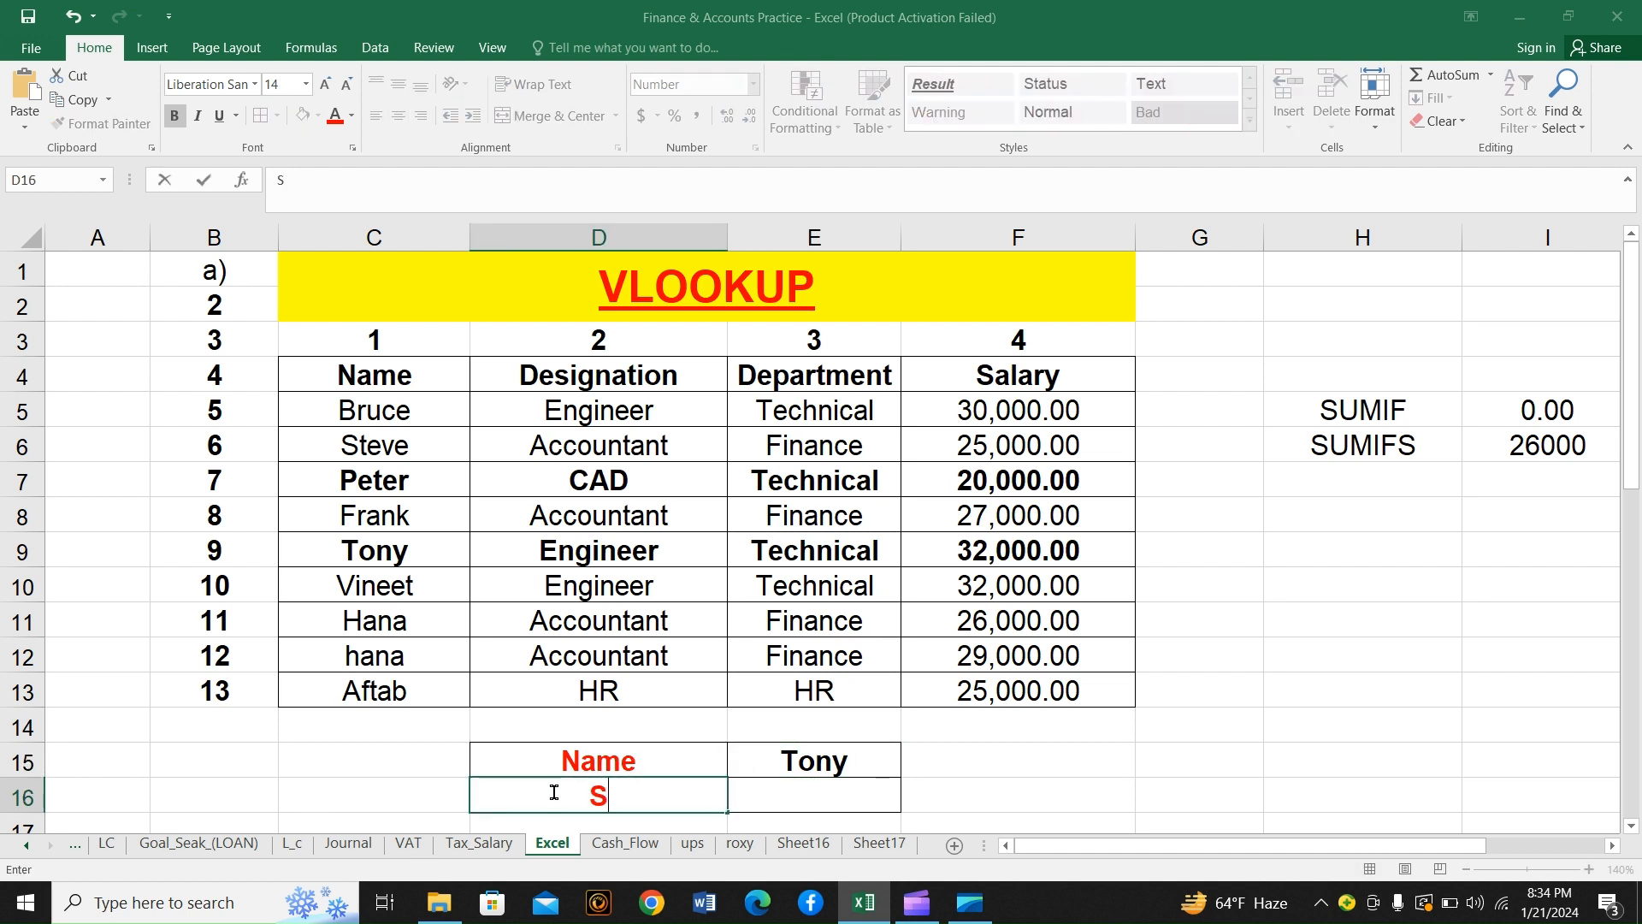
pyautogui.write('alary')
# - Start a VLOOKUP formula in E16 that uses the name in E15 as the lookup value
pyautogui.click(828, 793)
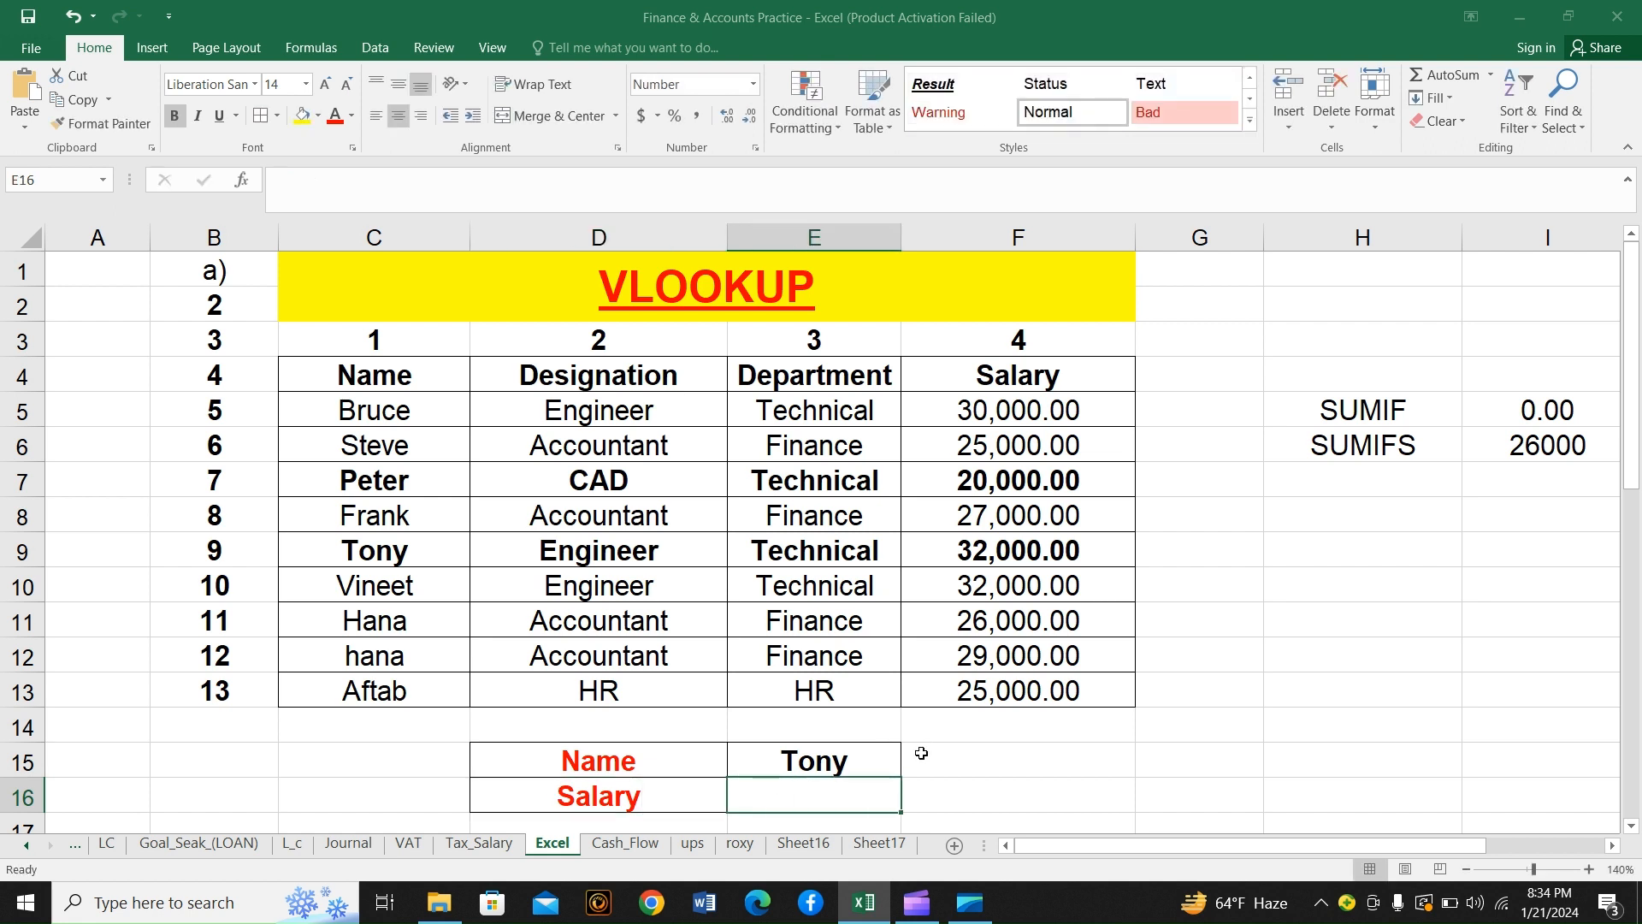
pyautogui.scroll(-1, 933, 761)
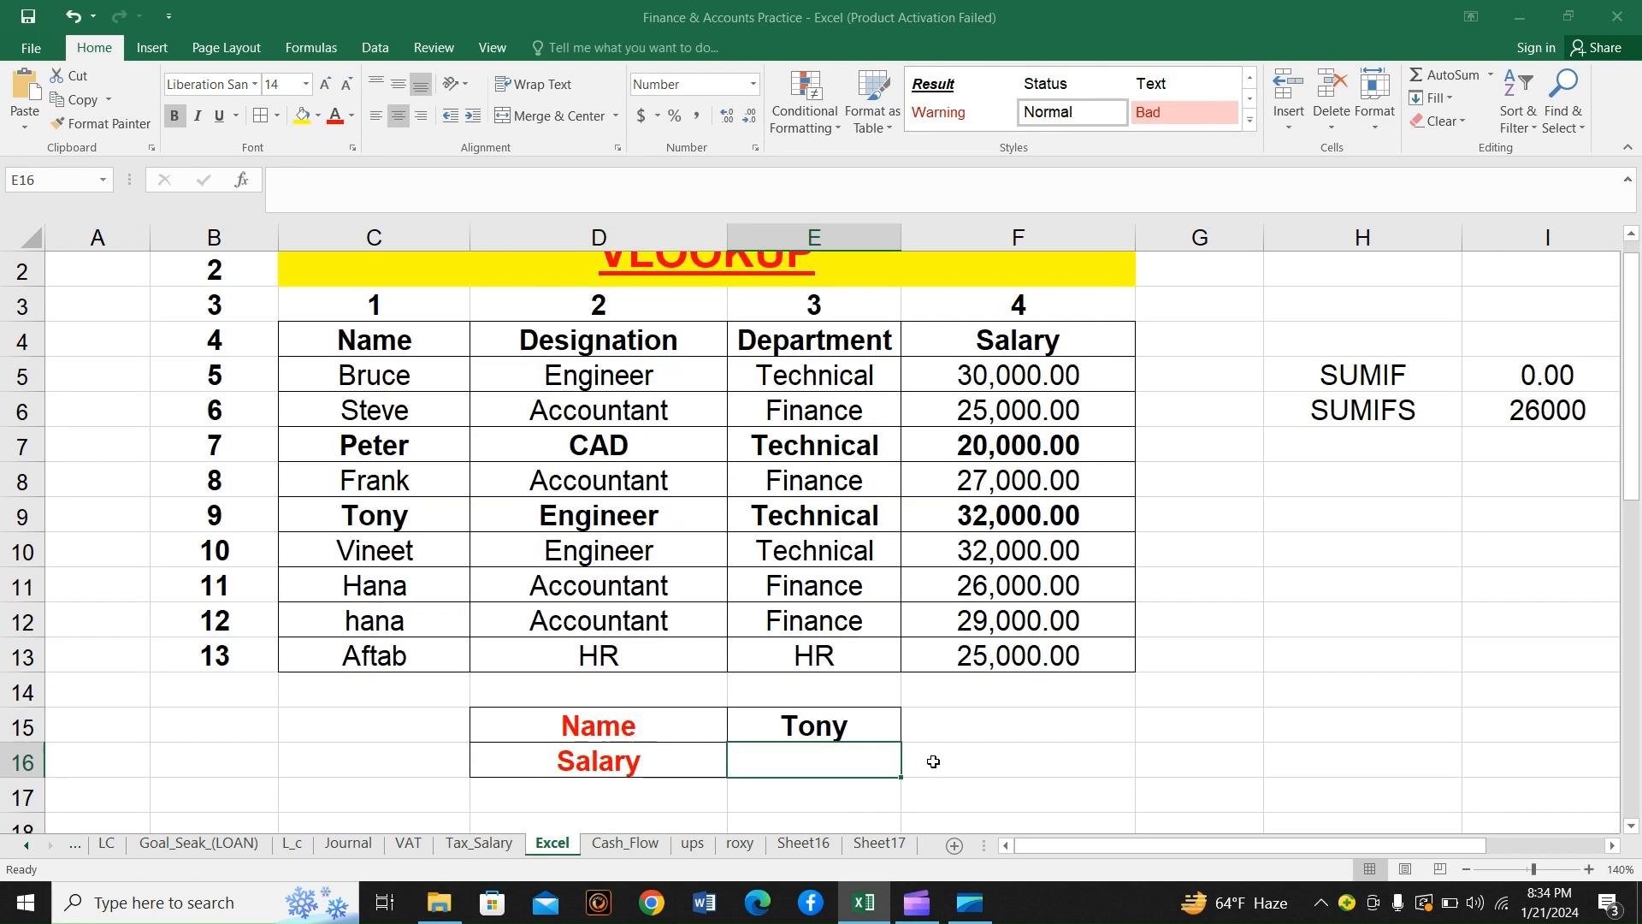
pyautogui.click(820, 725)
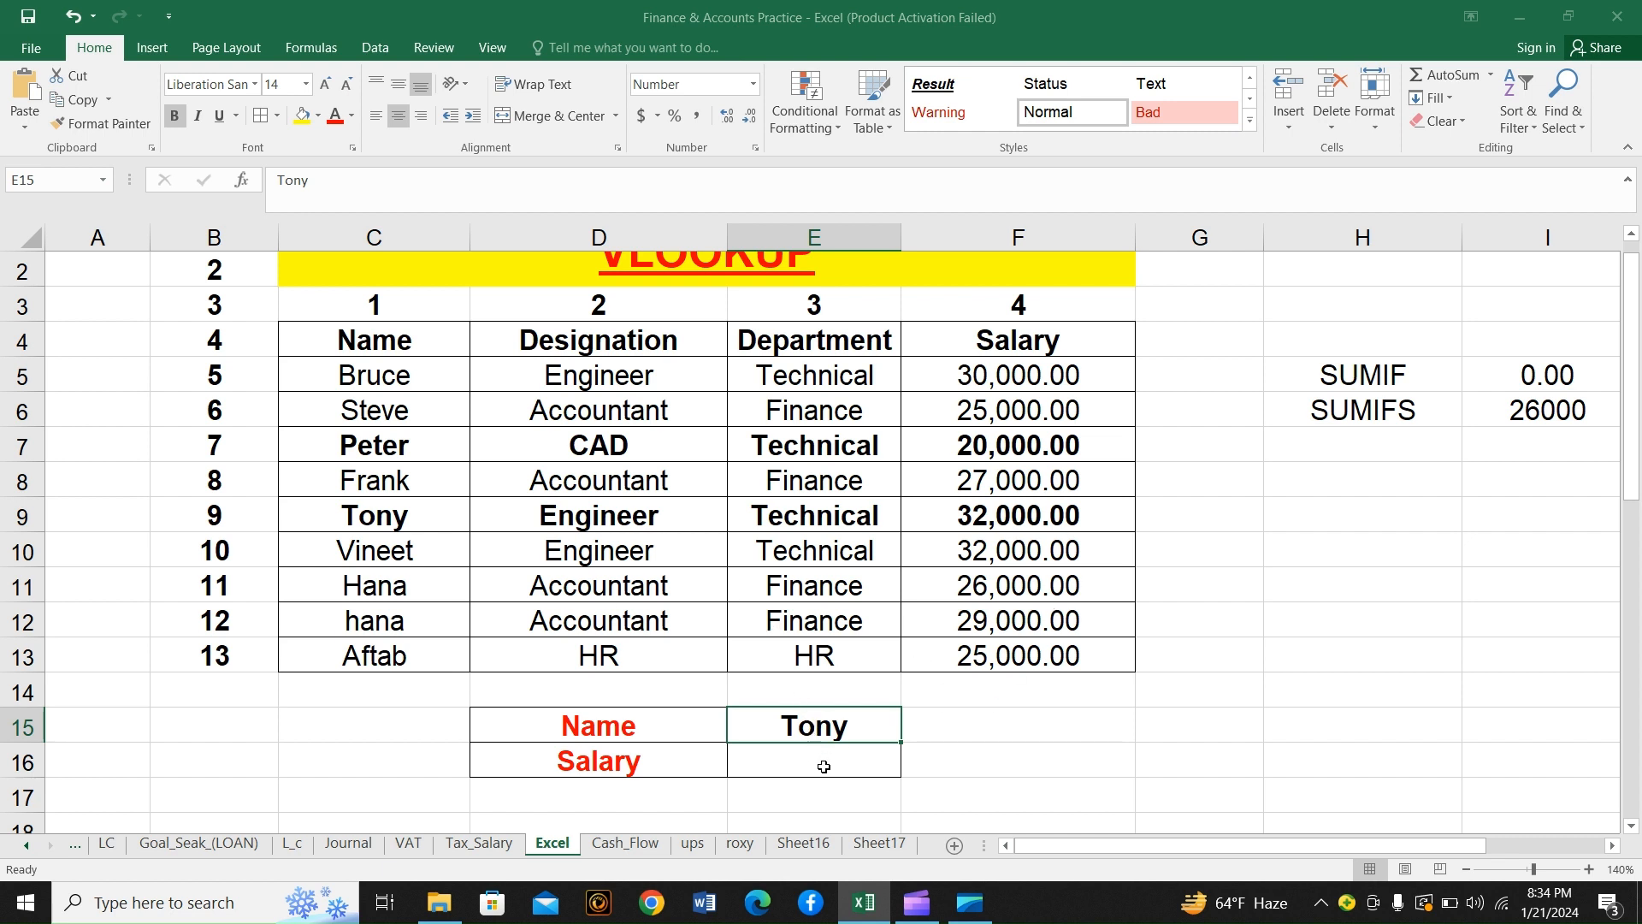
pyautogui.click(823, 767)
pyautogui.click(826, 732)
pyautogui.click(810, 775)
pyautogui.write('=')
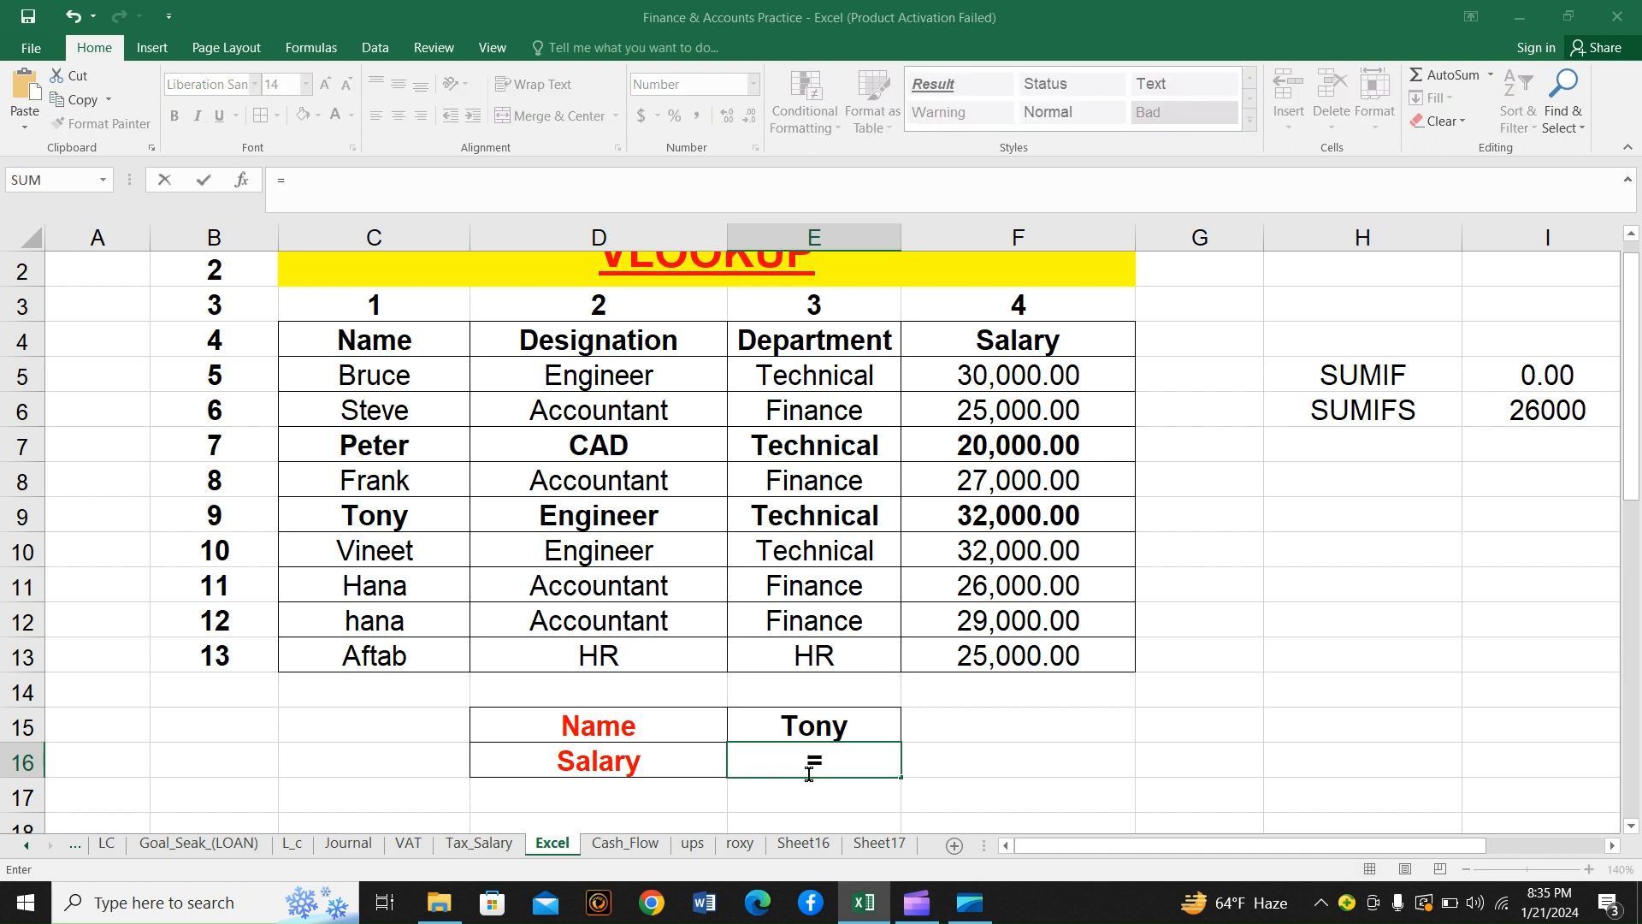
pyautogui.write('vl')
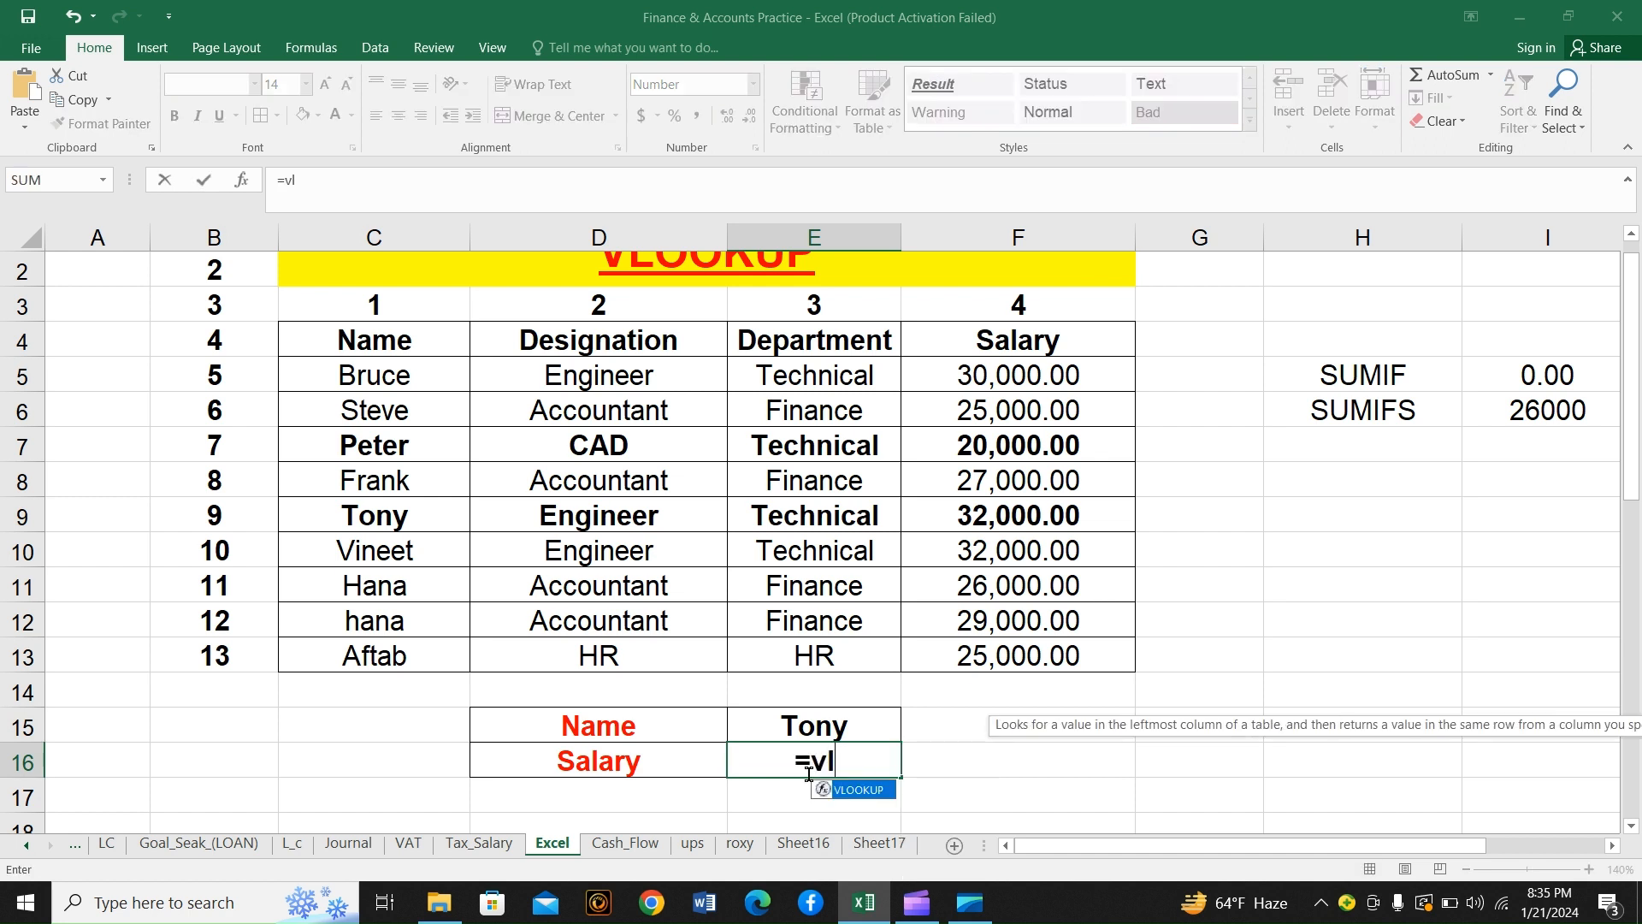
pyautogui.write('ookup')
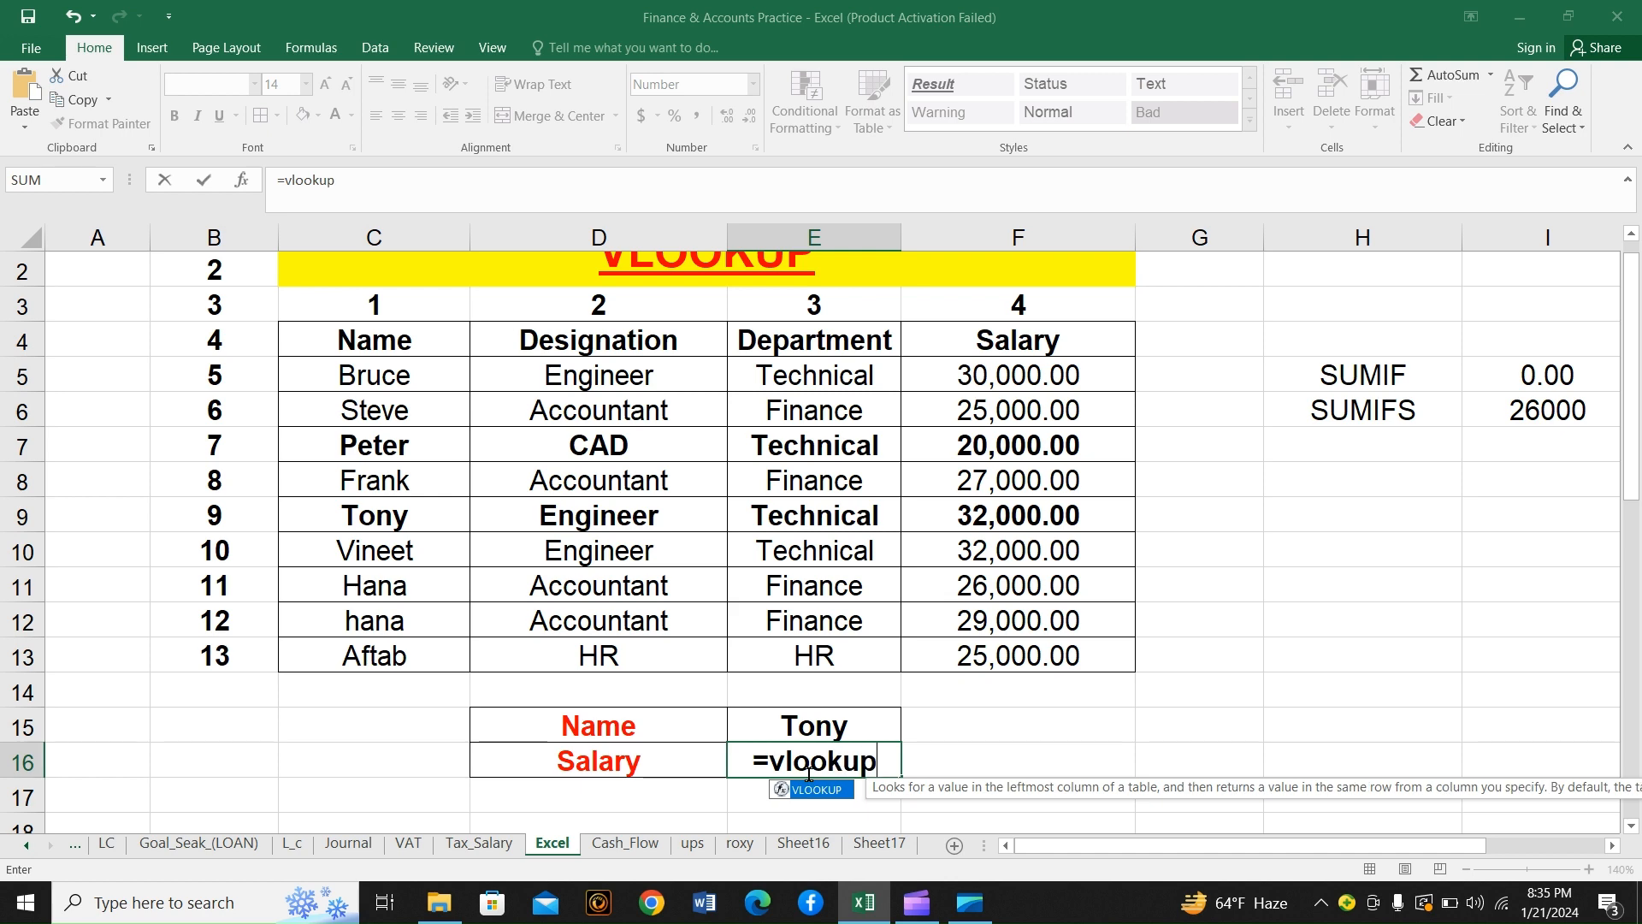
pyautogui.write('(')
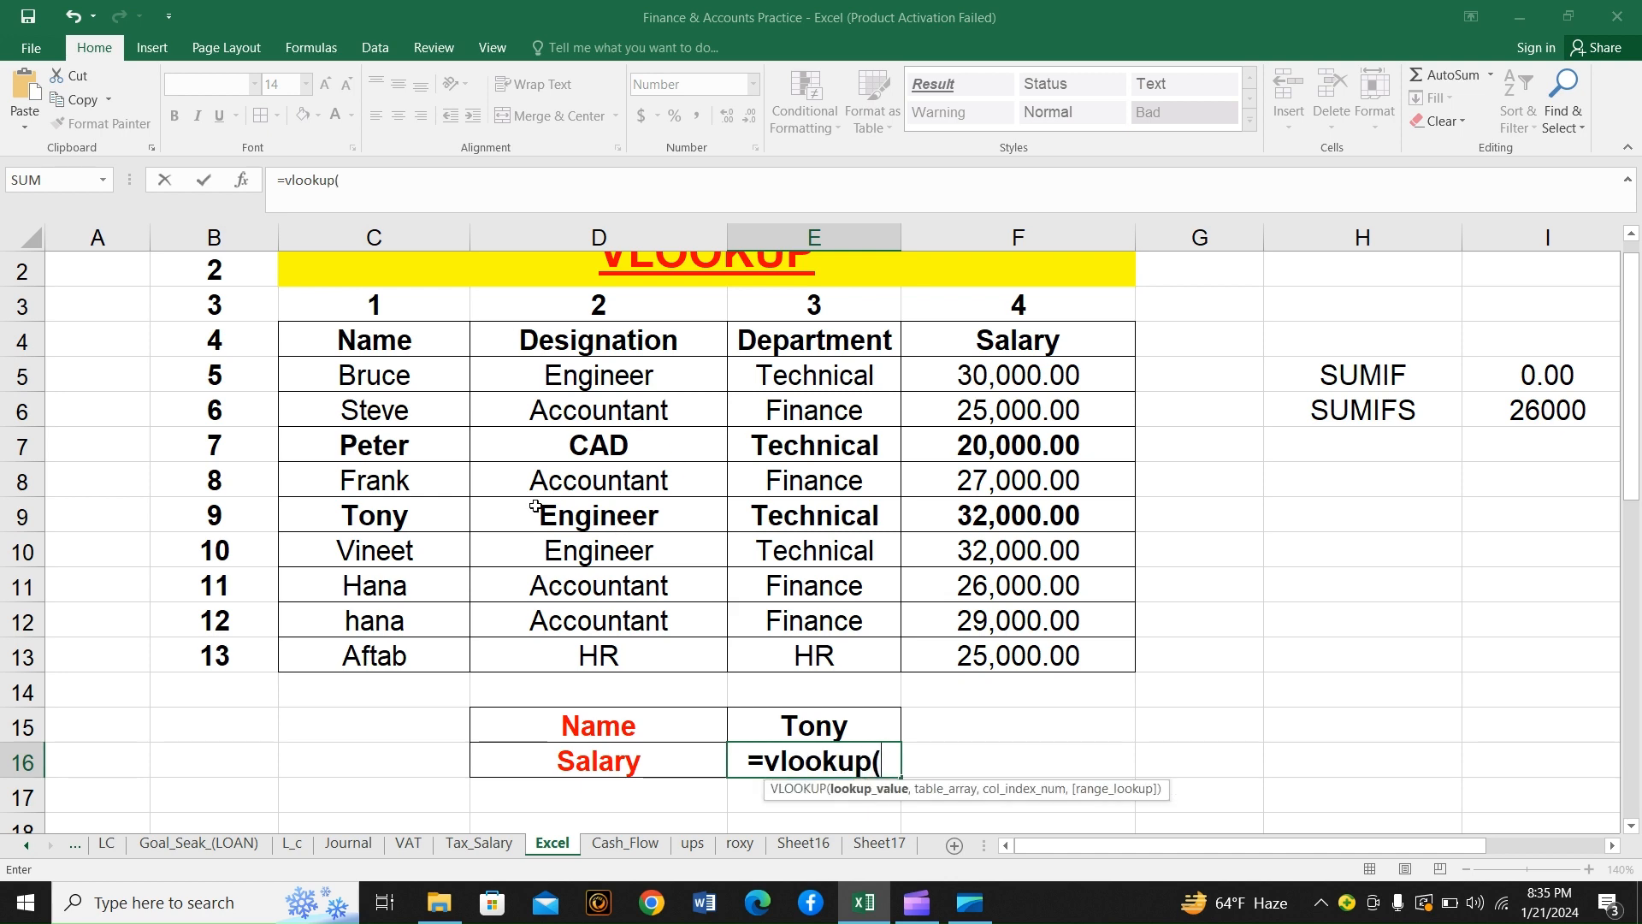
pyautogui.scroll(1, 640, 483)
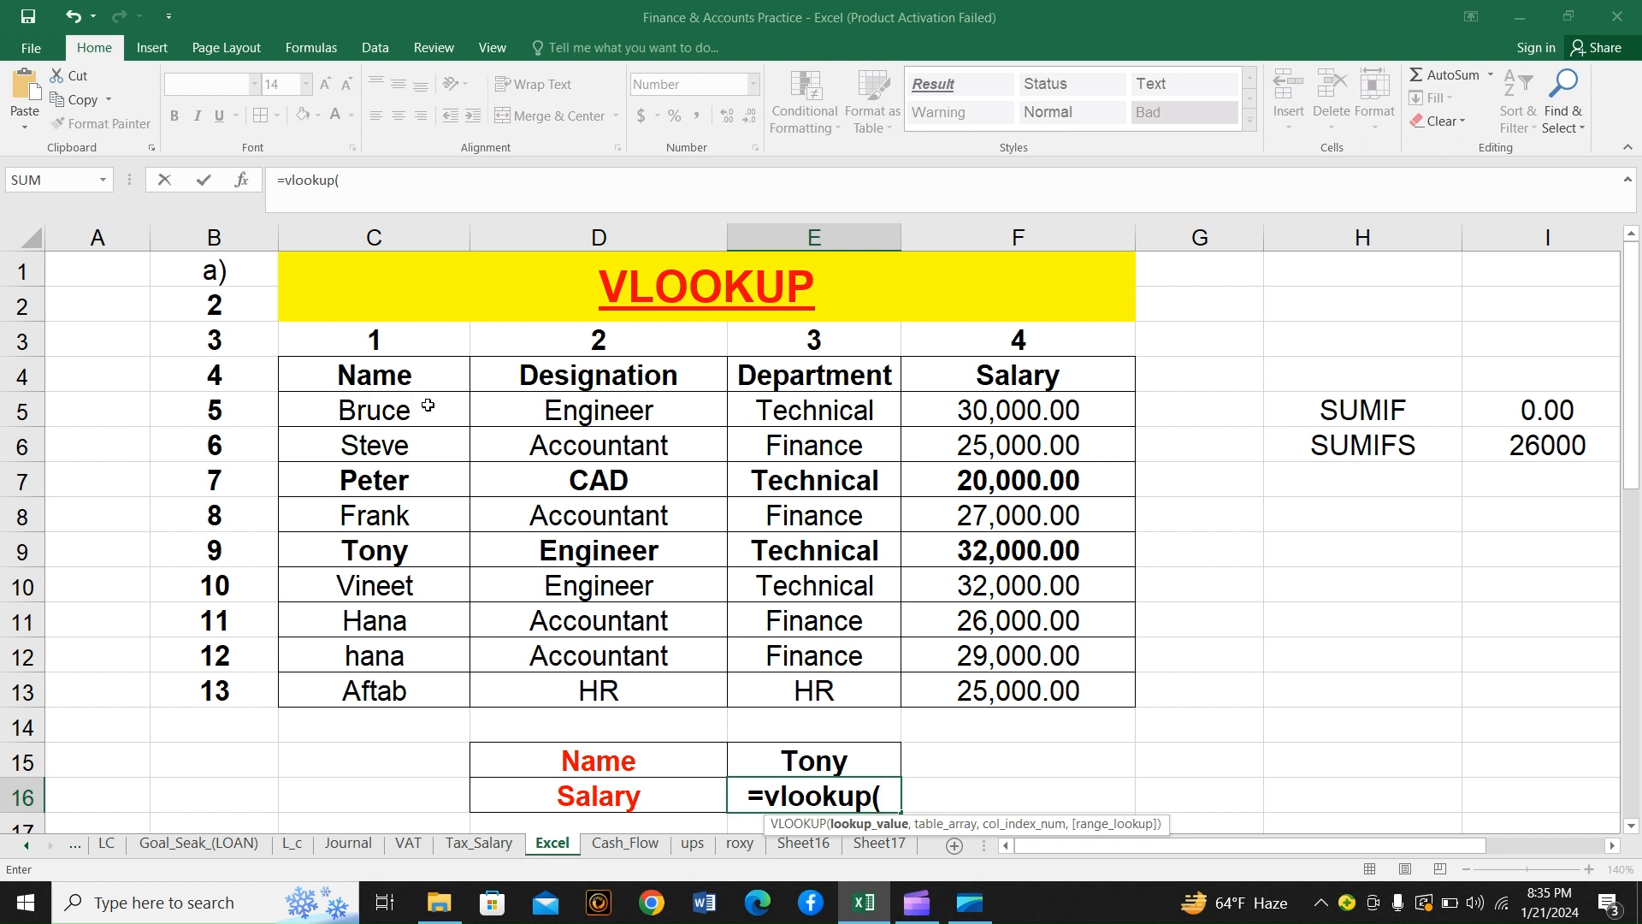
pyautogui.click(812, 760)
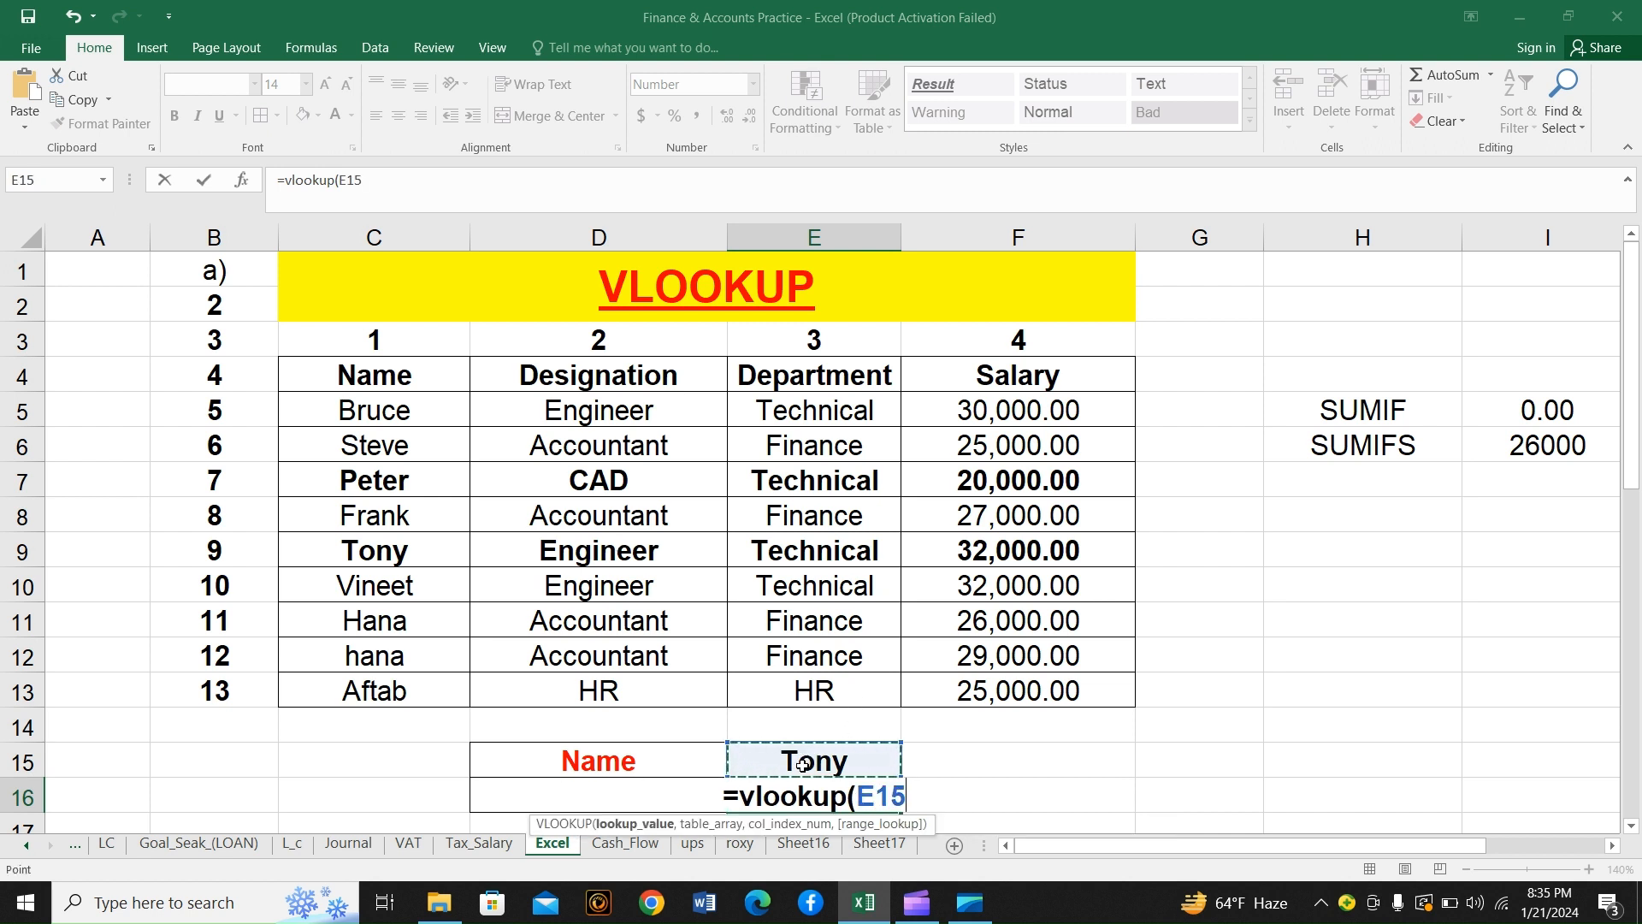
# - Complete the VLOOKUP in E16 with table array C3:F13, column index 4 and an empty range_lookup argument
pyautogui.click(402, 189)
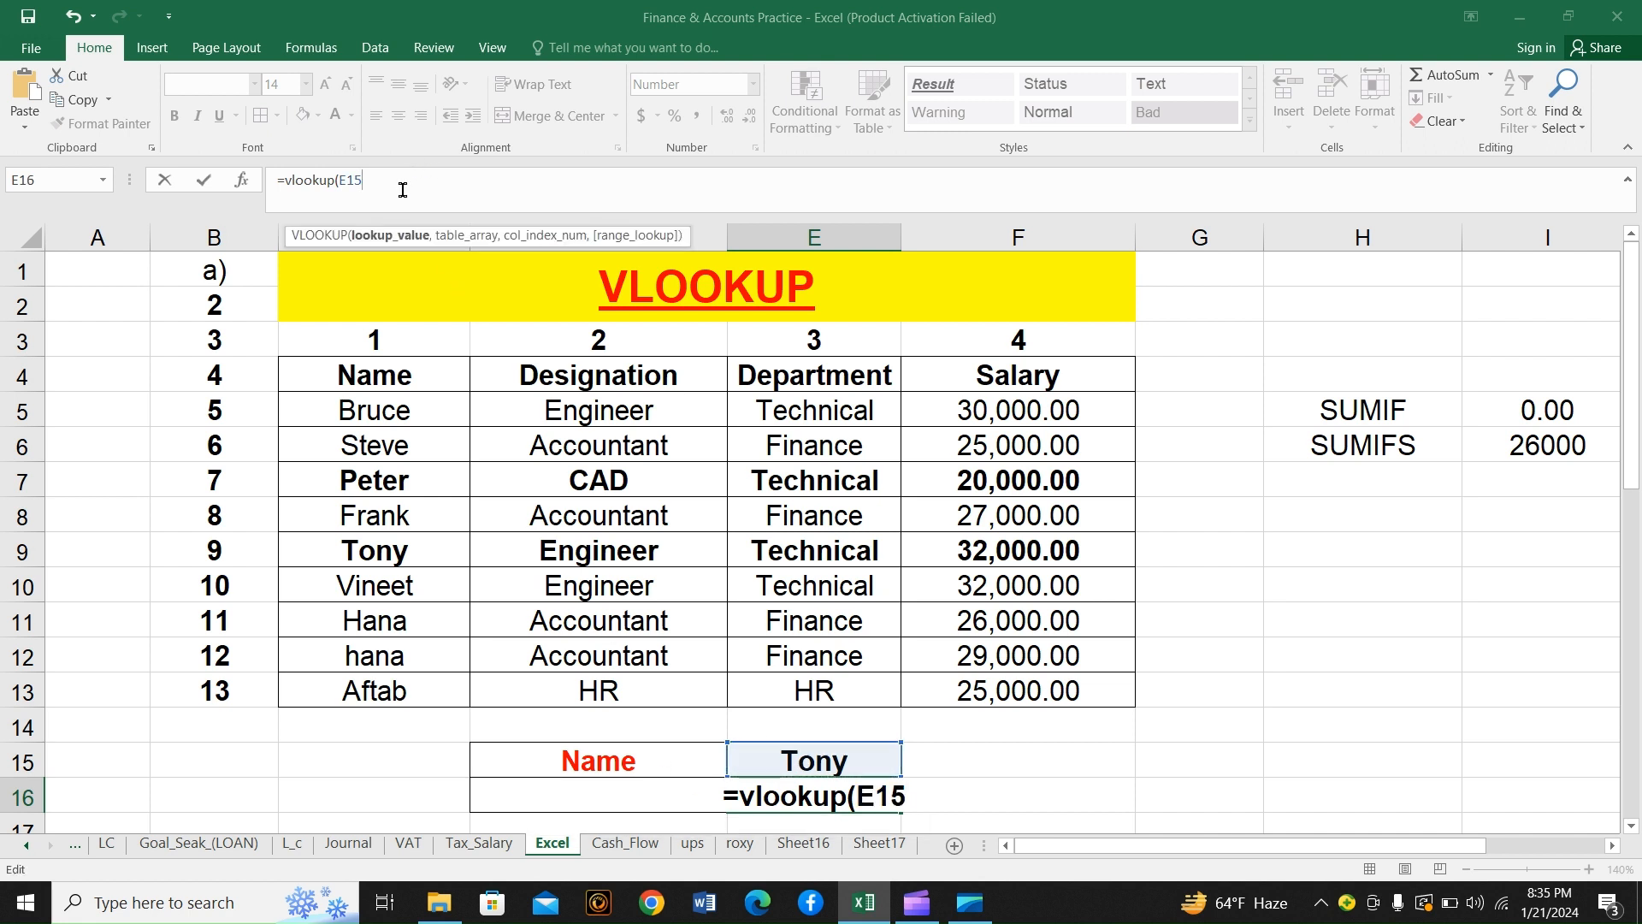
pyautogui.write(',')
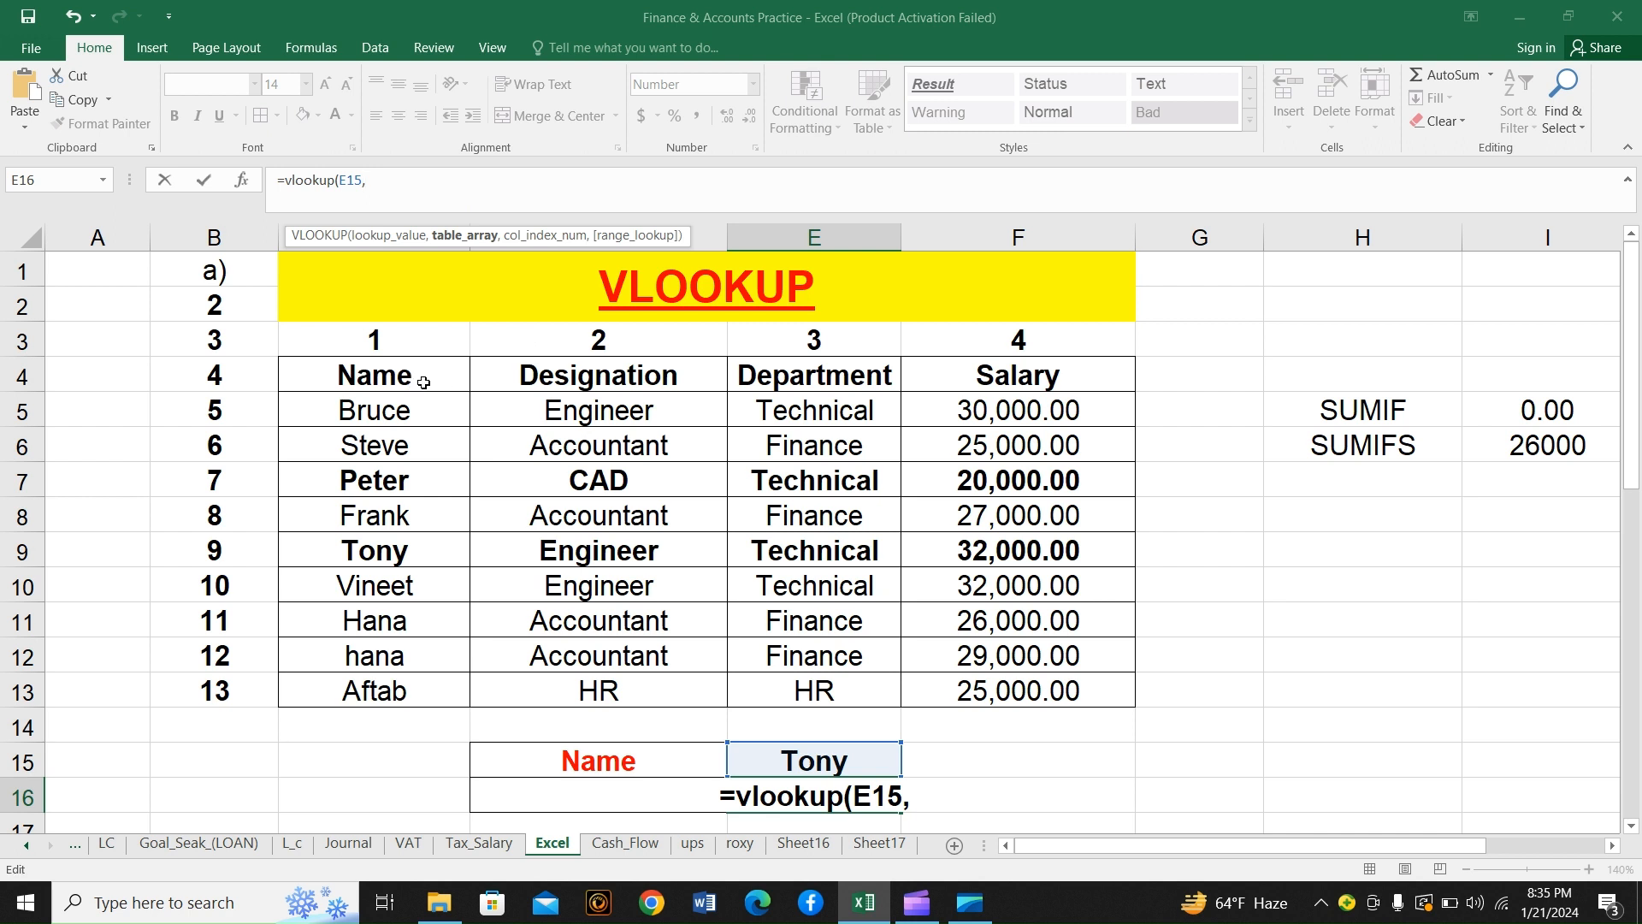
pyautogui.click(397, 344)
pyautogui.moveTo(398, 344); pyautogui.dragTo(1022, 691)
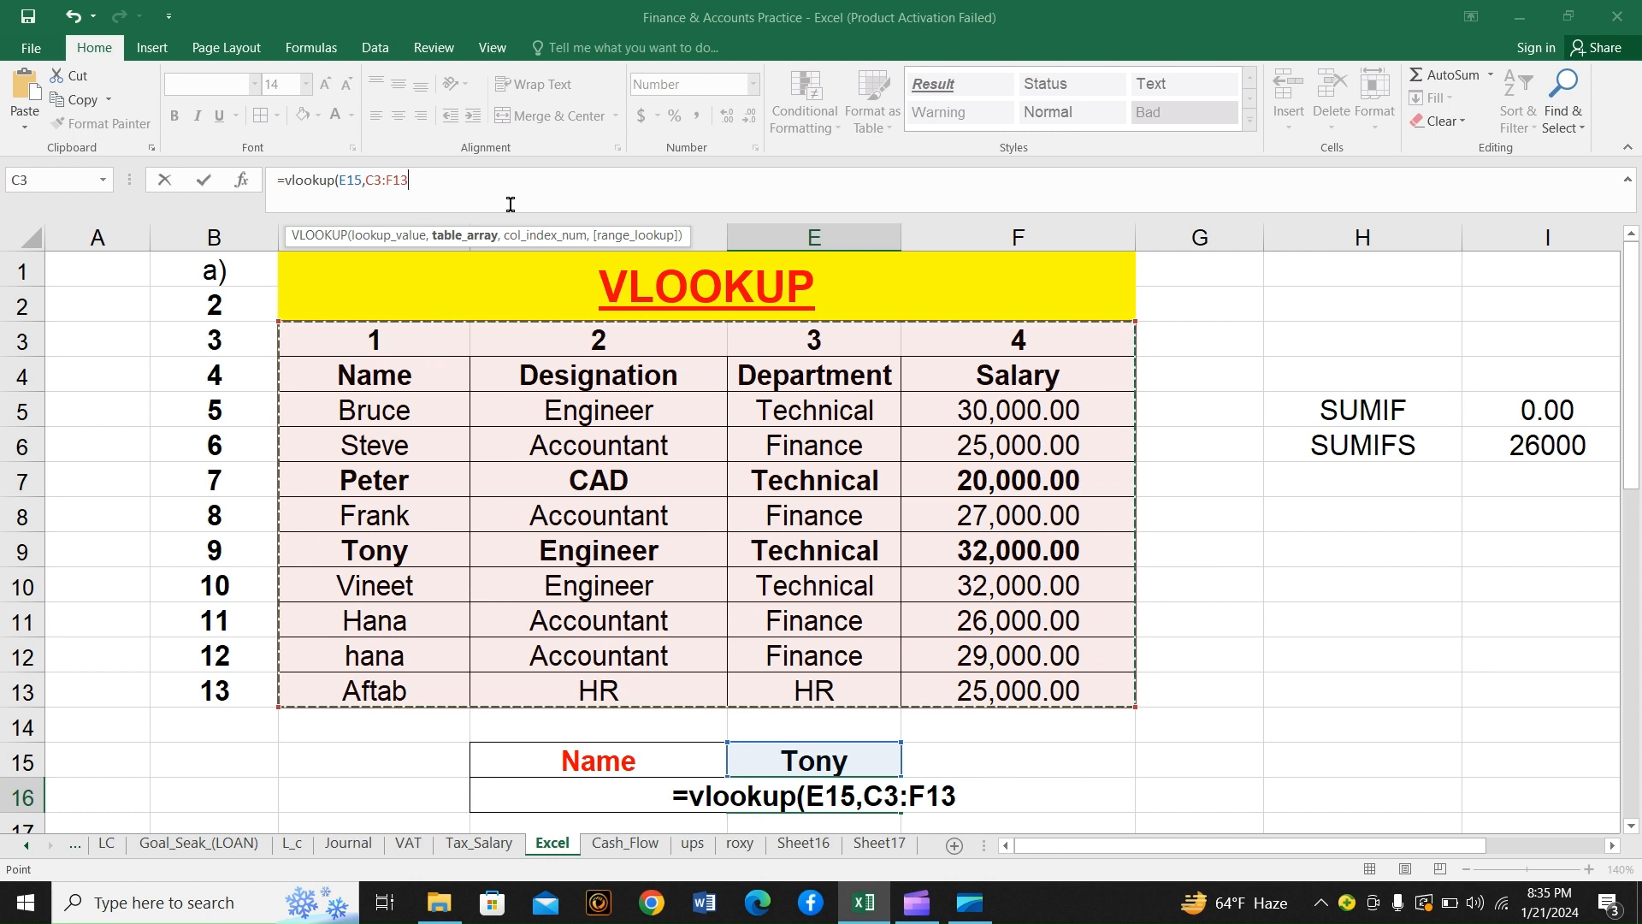
pyautogui.write(',')
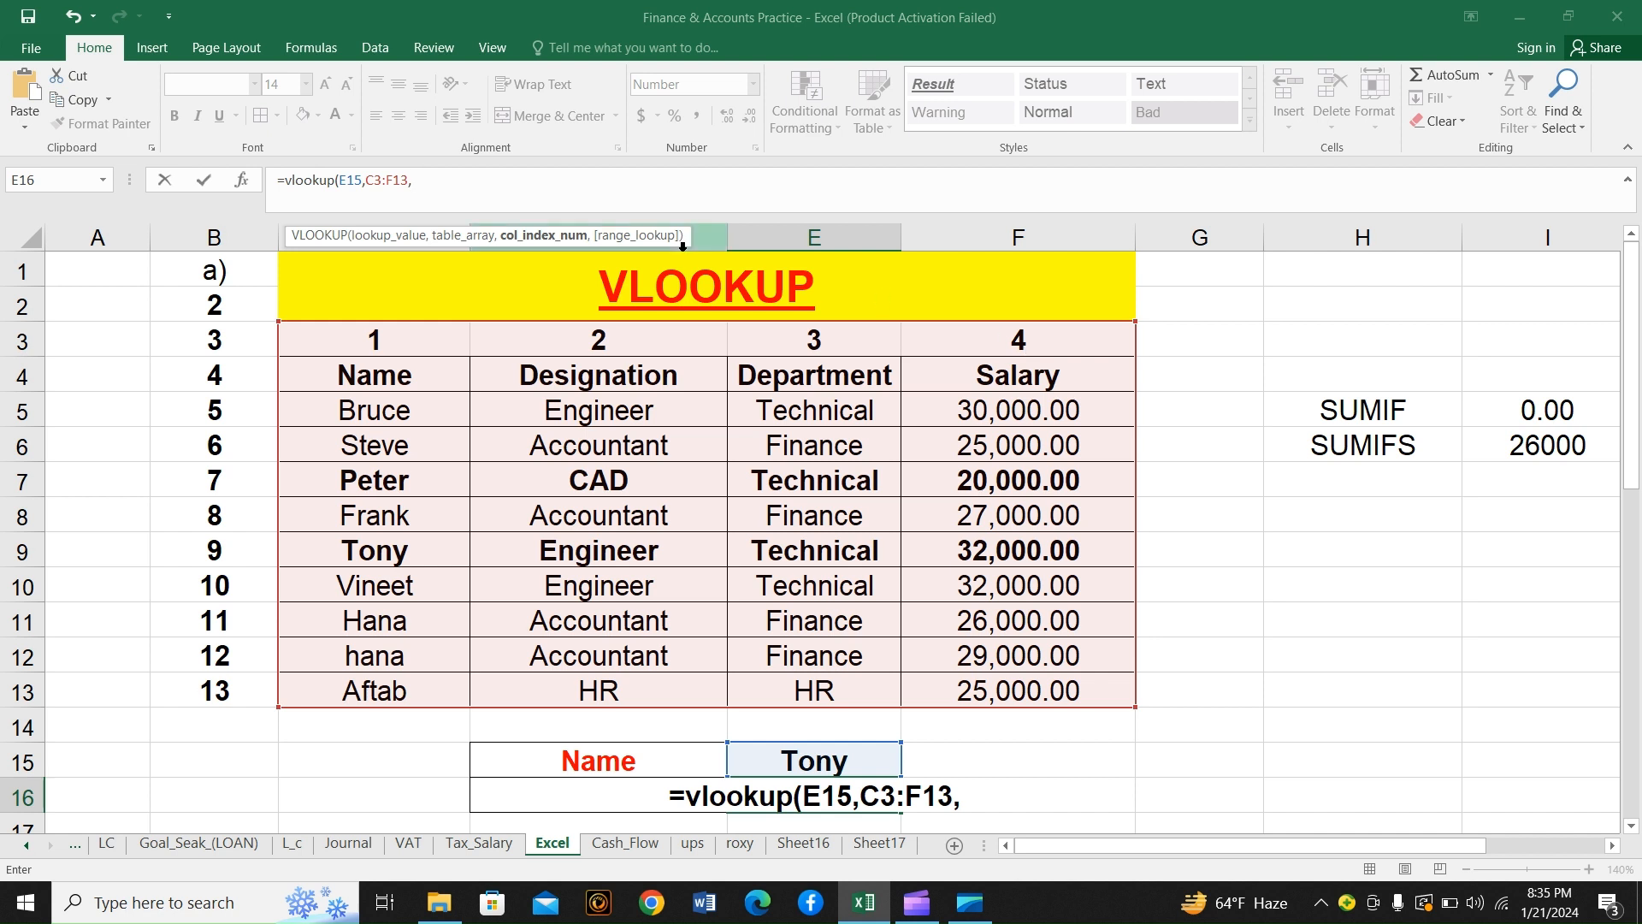
pyautogui.write('4')
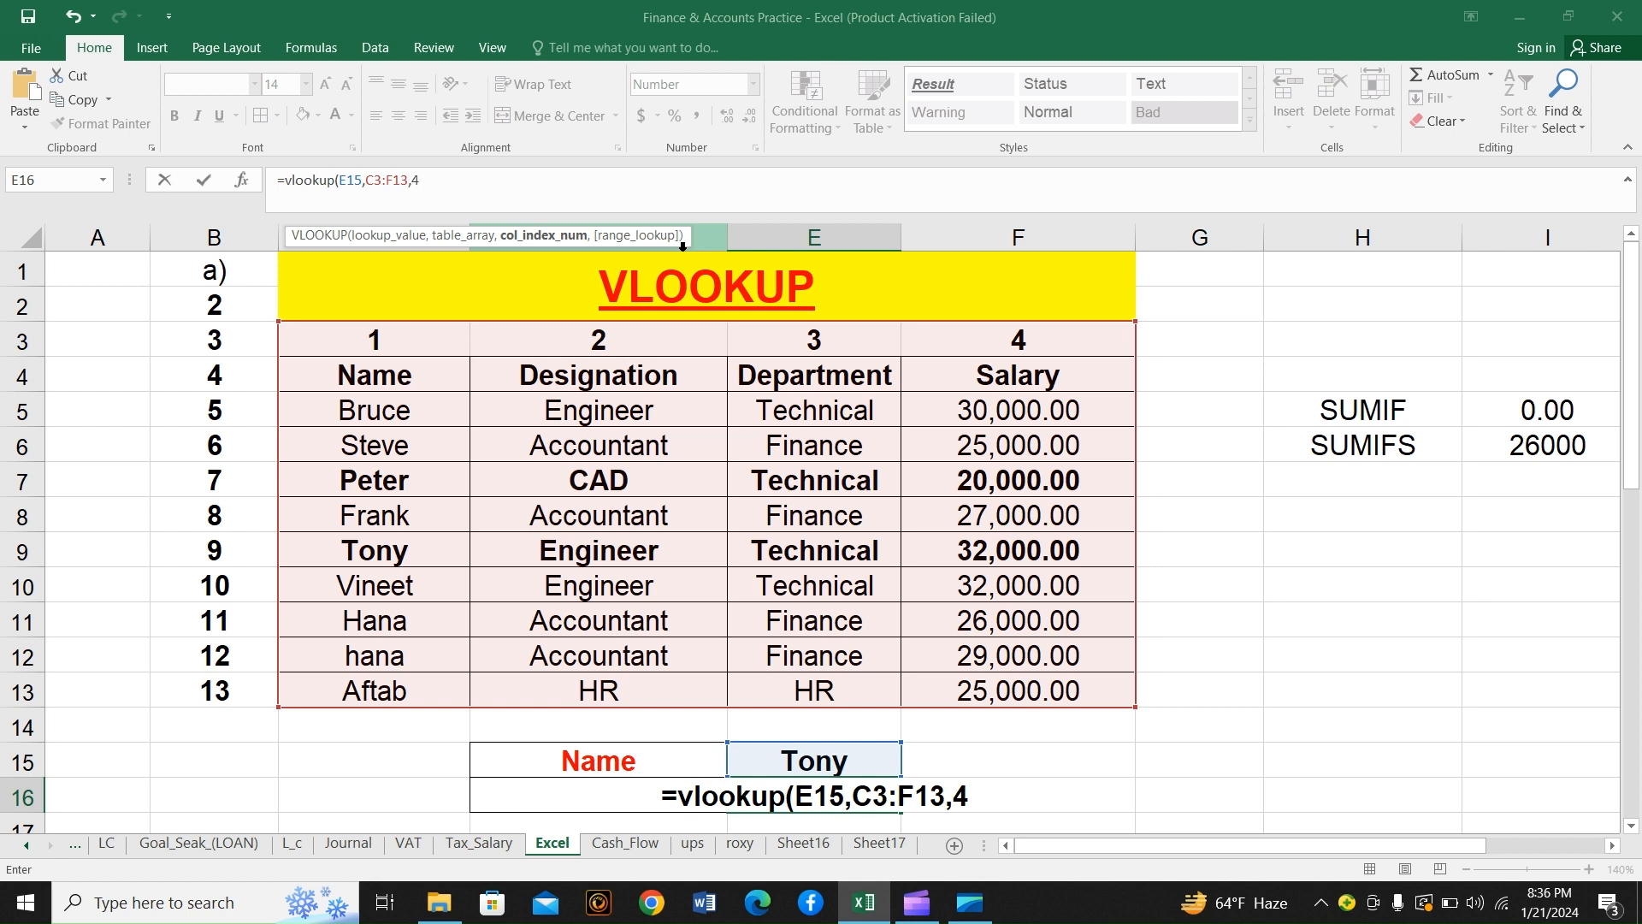
pyautogui.write(',)')
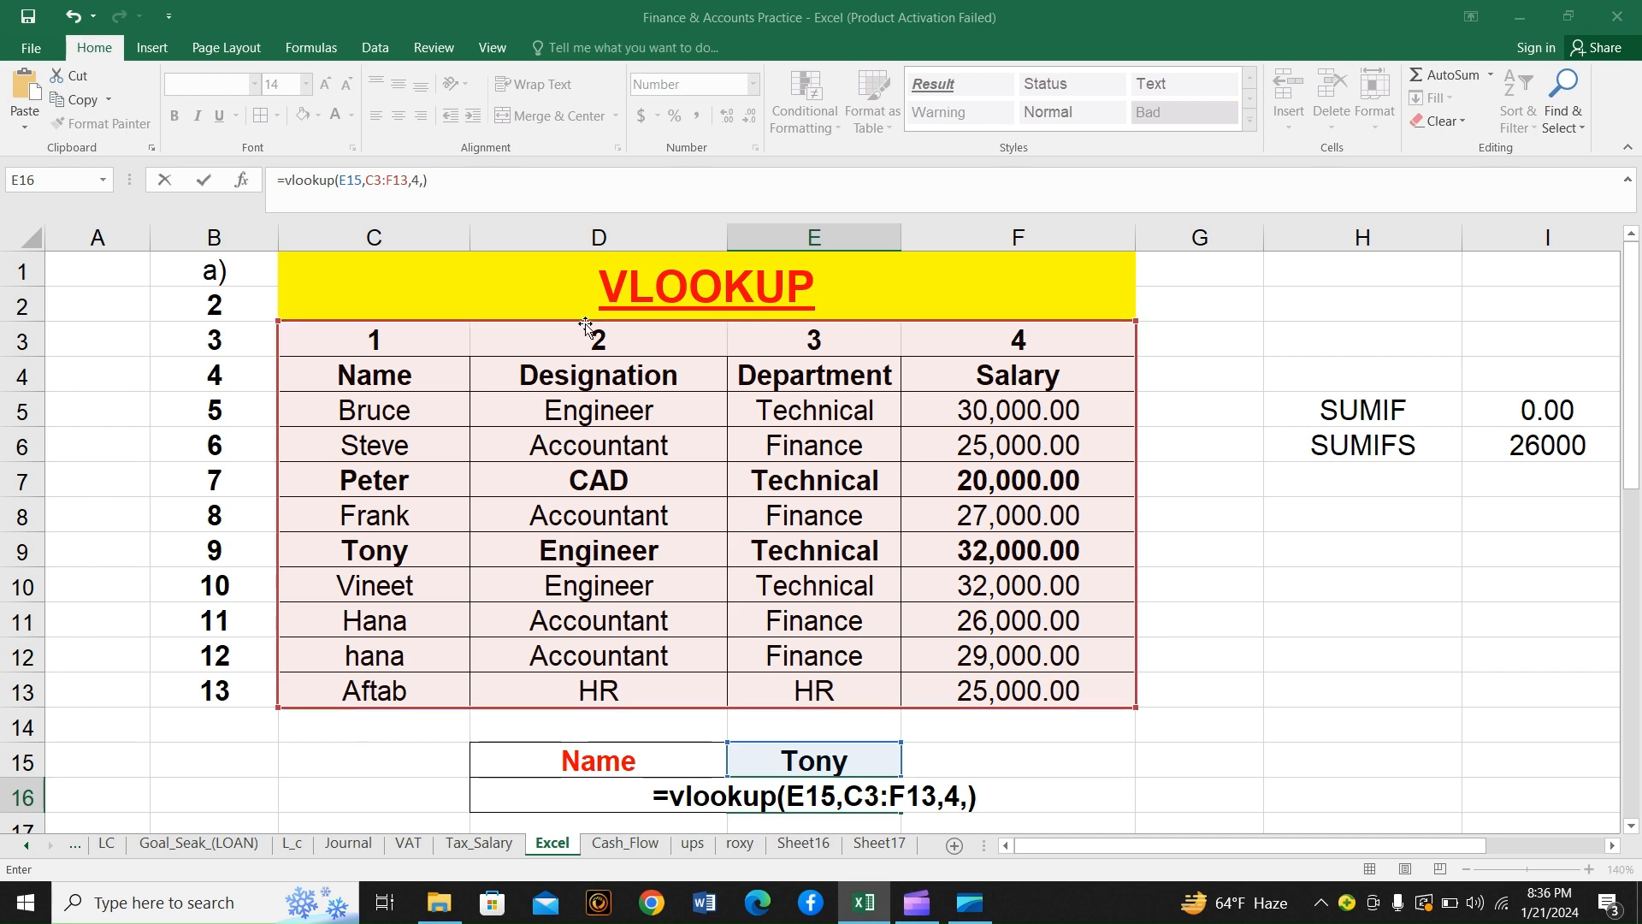
pyautogui.press('Return')
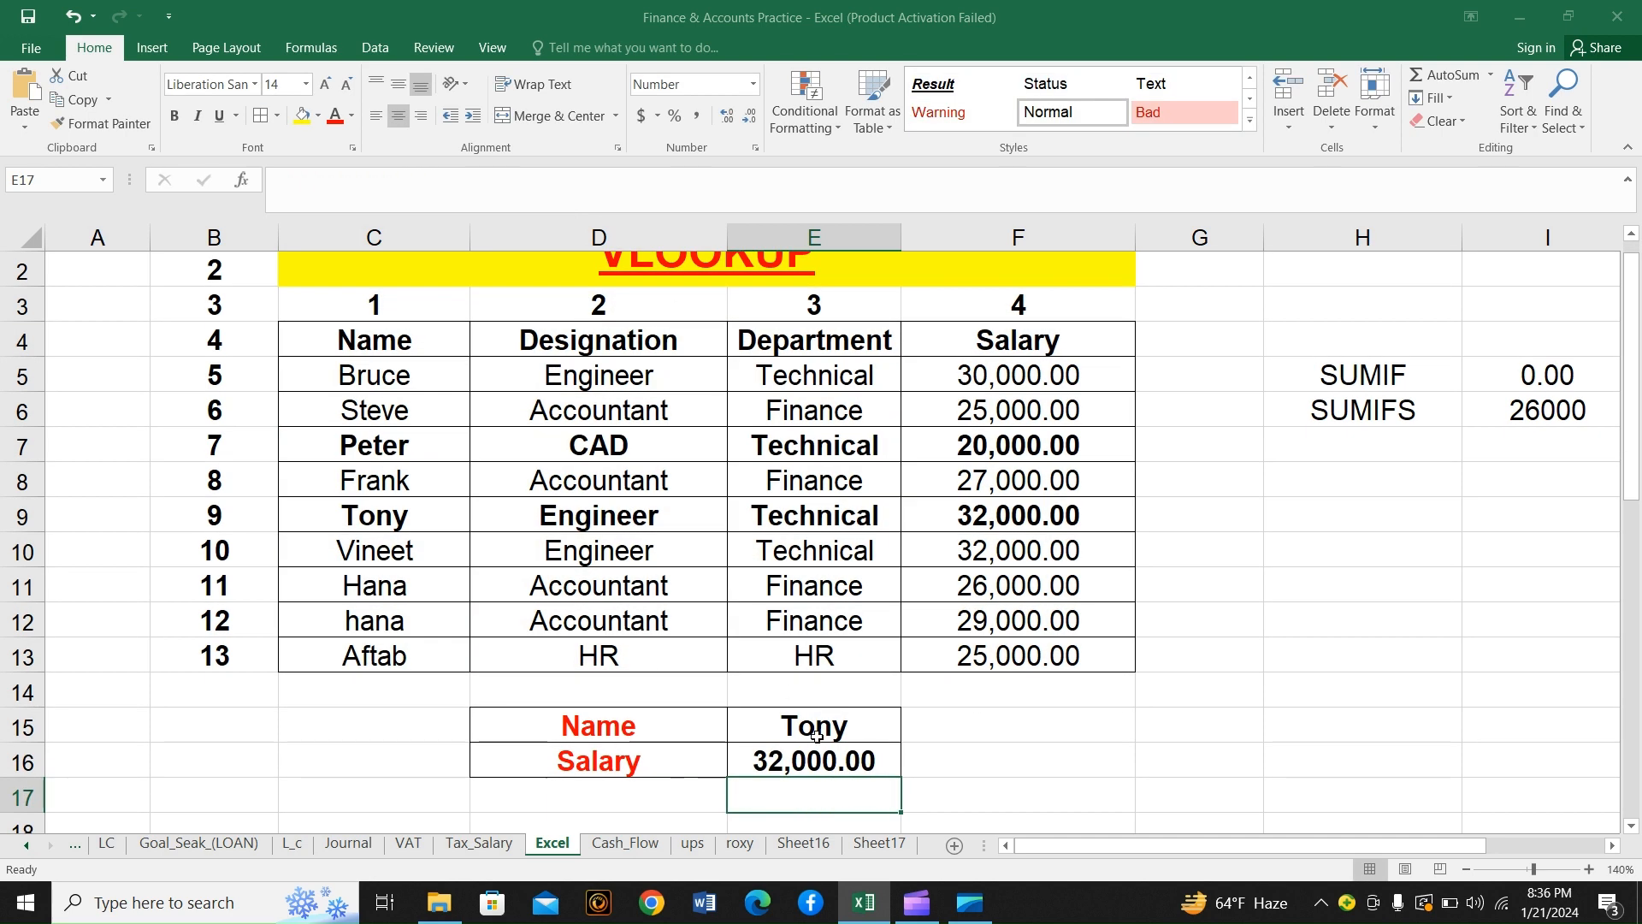
# - Compare the salary returned in E16 with the salary listed in row 9 of the table
pyautogui.click(817, 736)
pyautogui.click(815, 760)
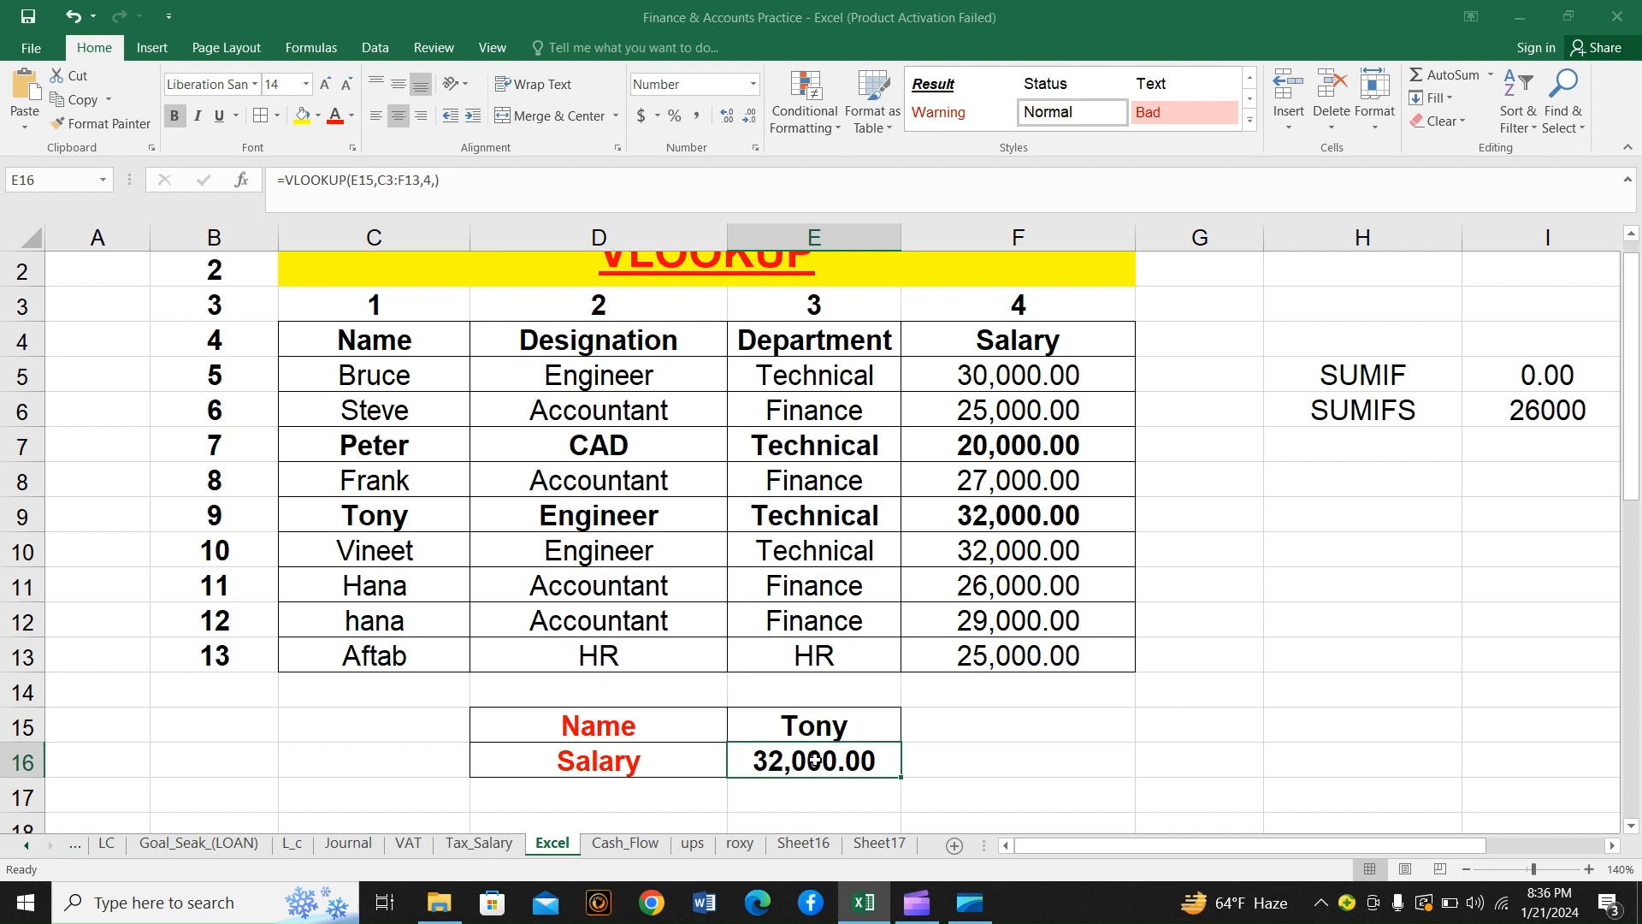
pyautogui.click(420, 525)
pyautogui.click(951, 522)
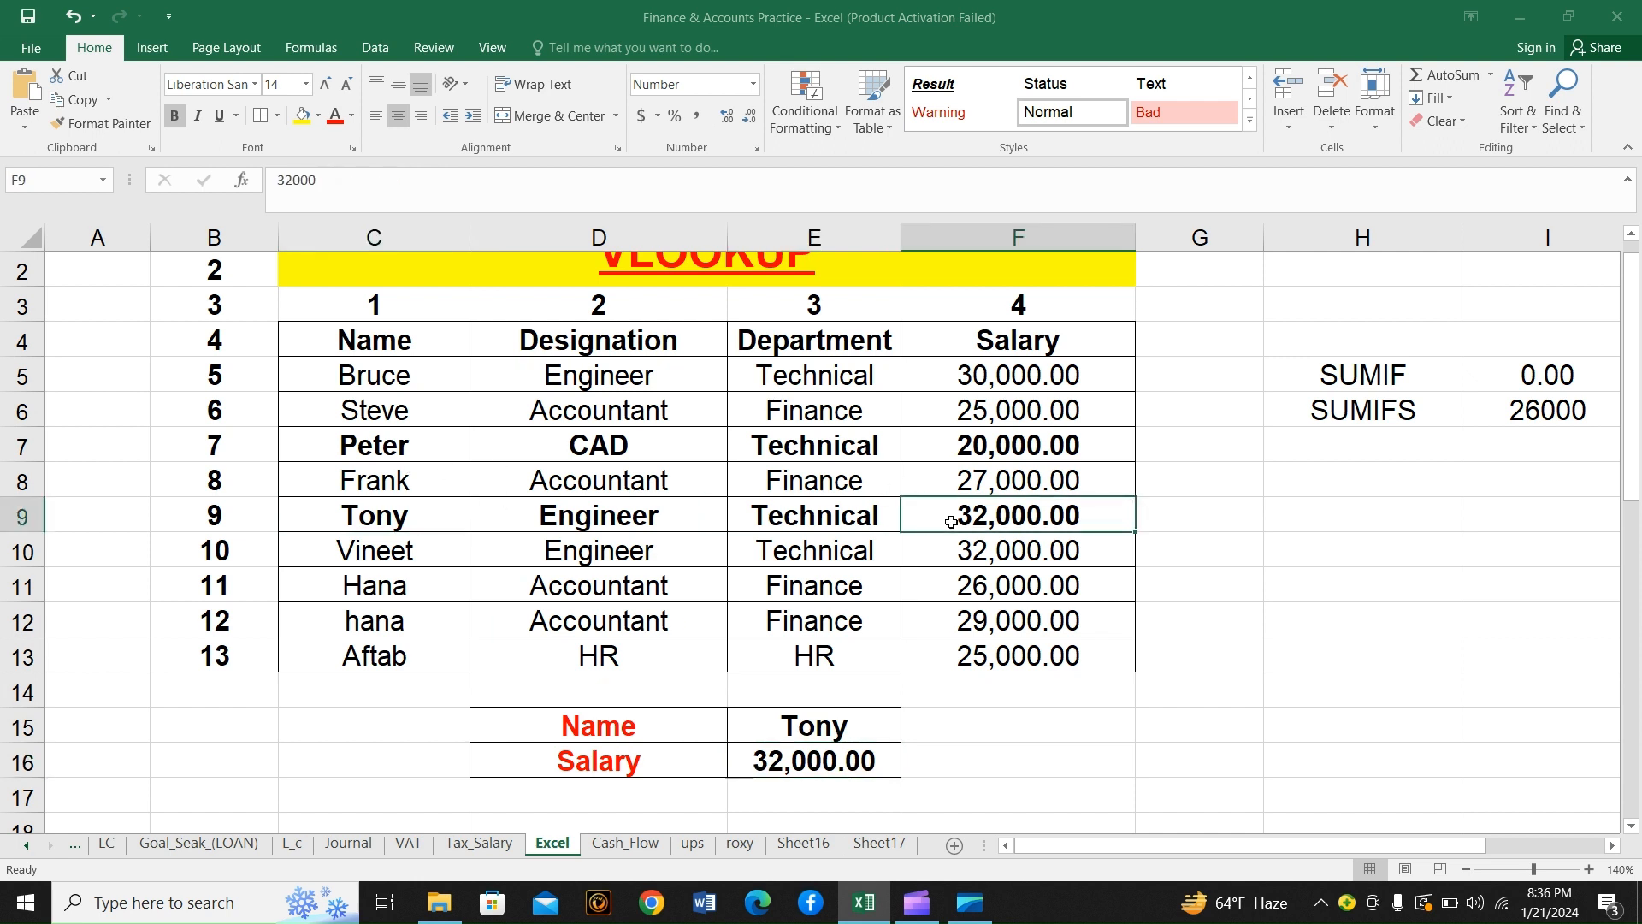
pyautogui.click(811, 760)
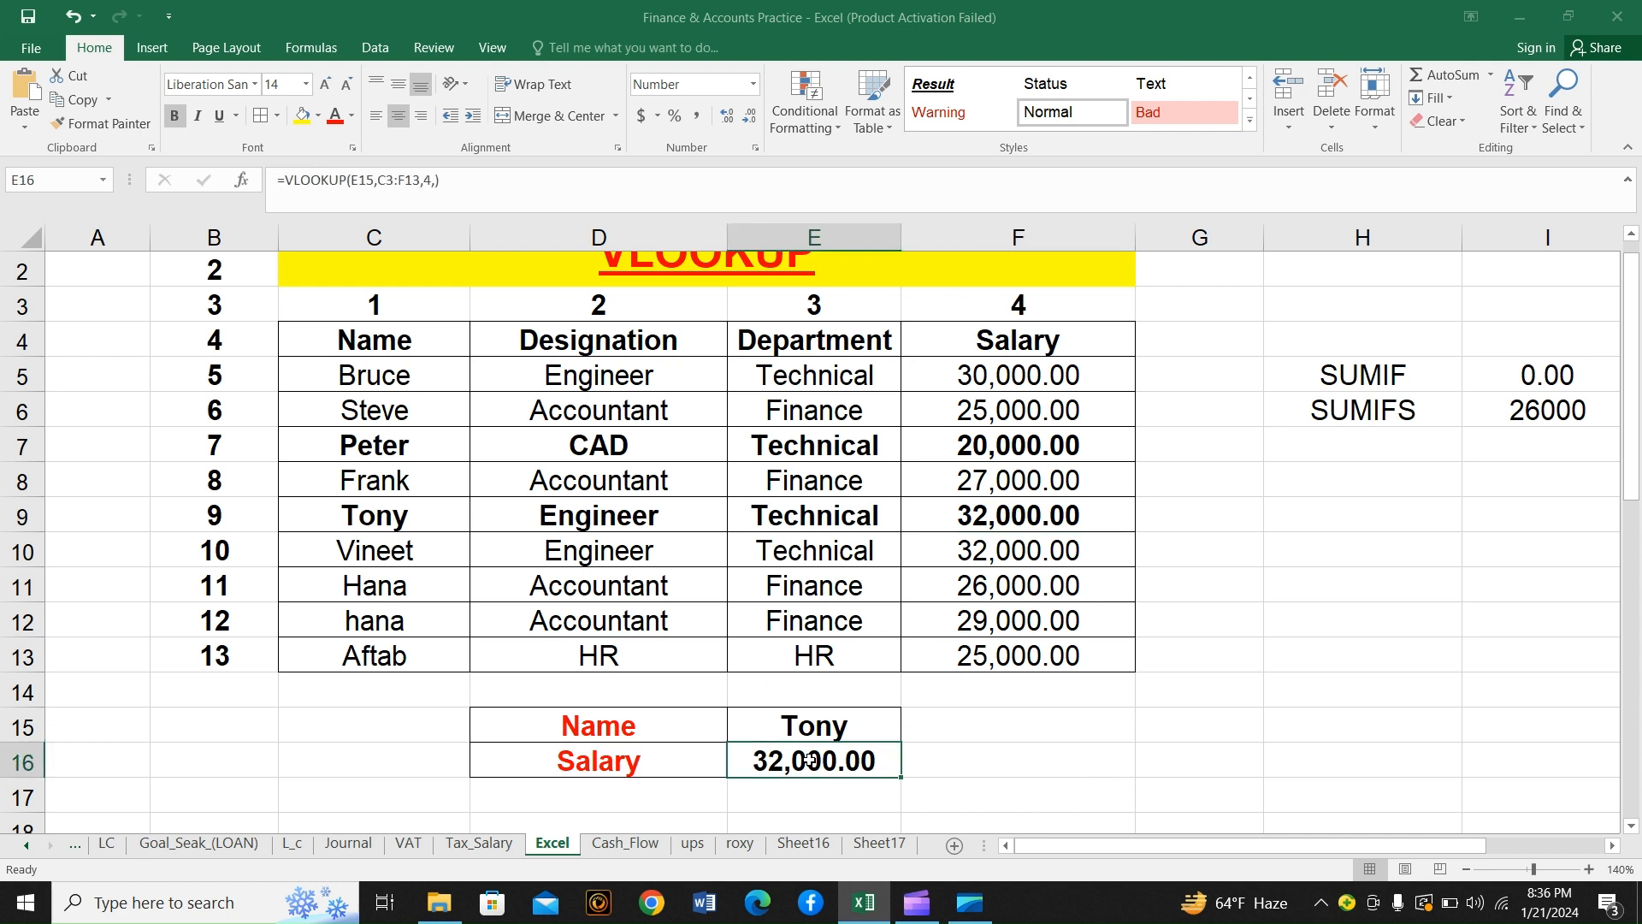
pyautogui.click(987, 728)
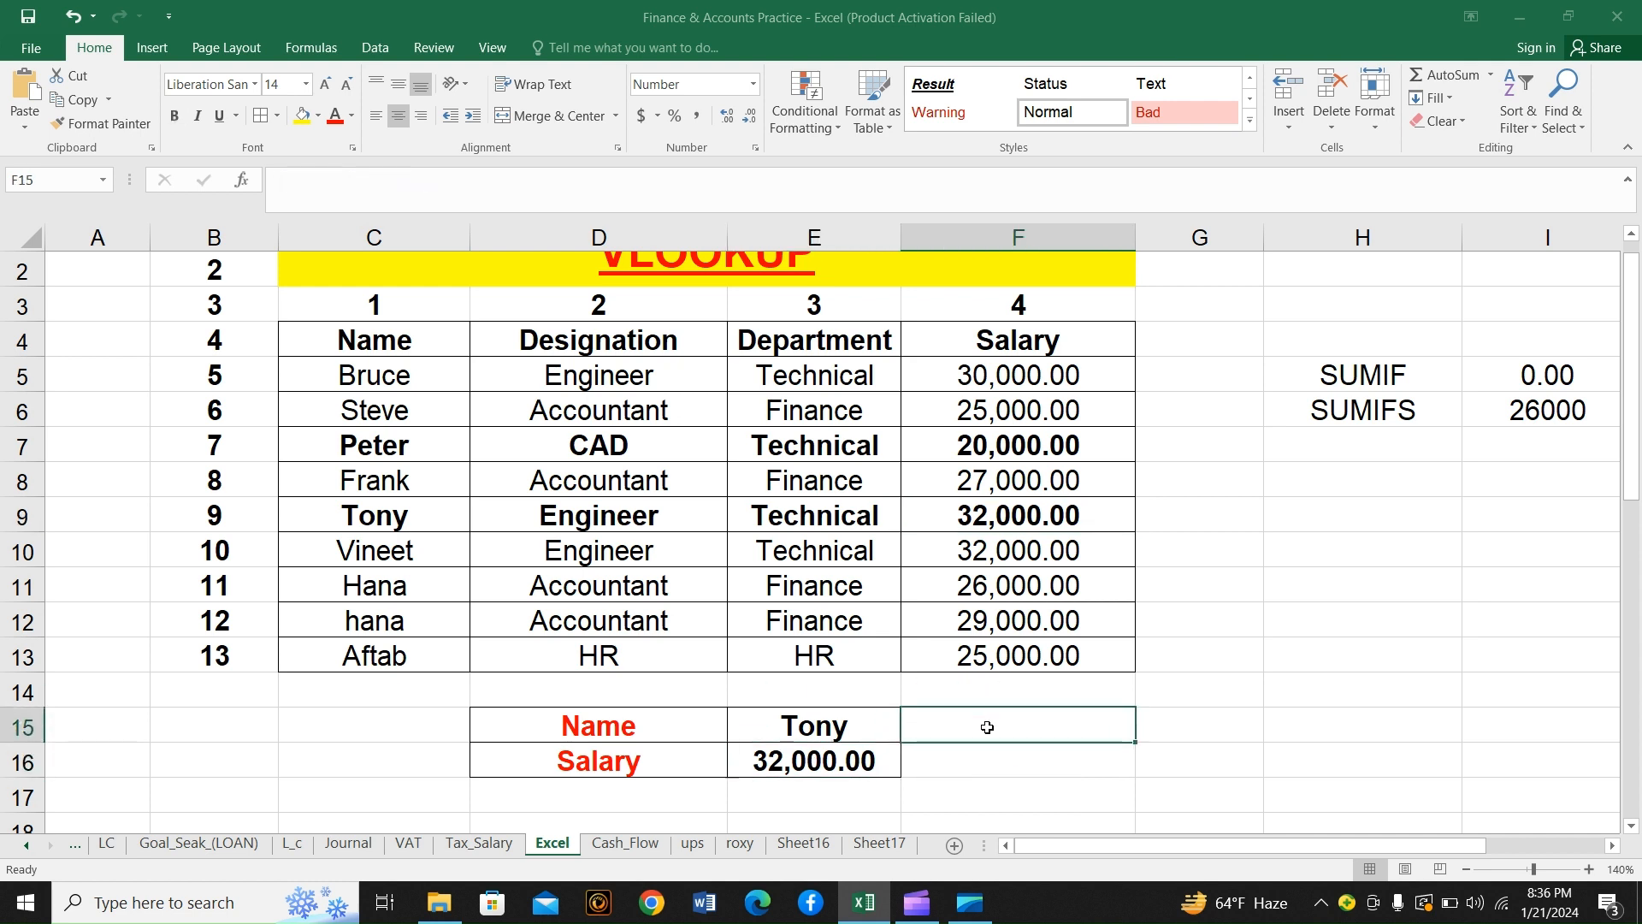
# - Replace the lookup name in E15 with the employee from row 7 and check the returned salary against the table
pyautogui.click(857, 729)
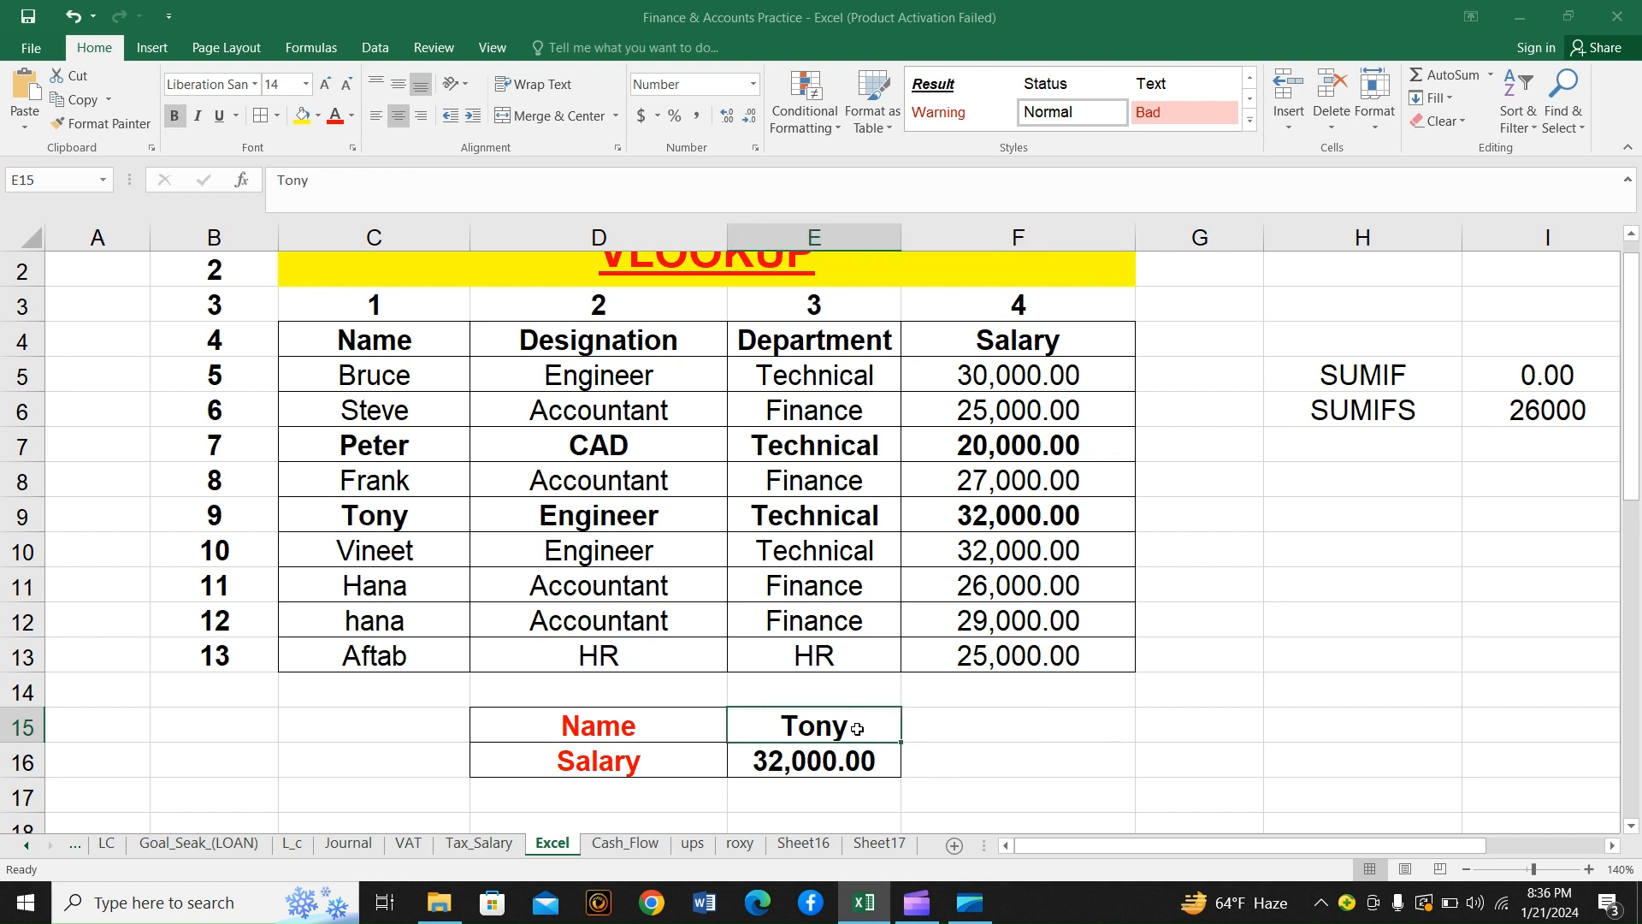
pyautogui.write('peter')
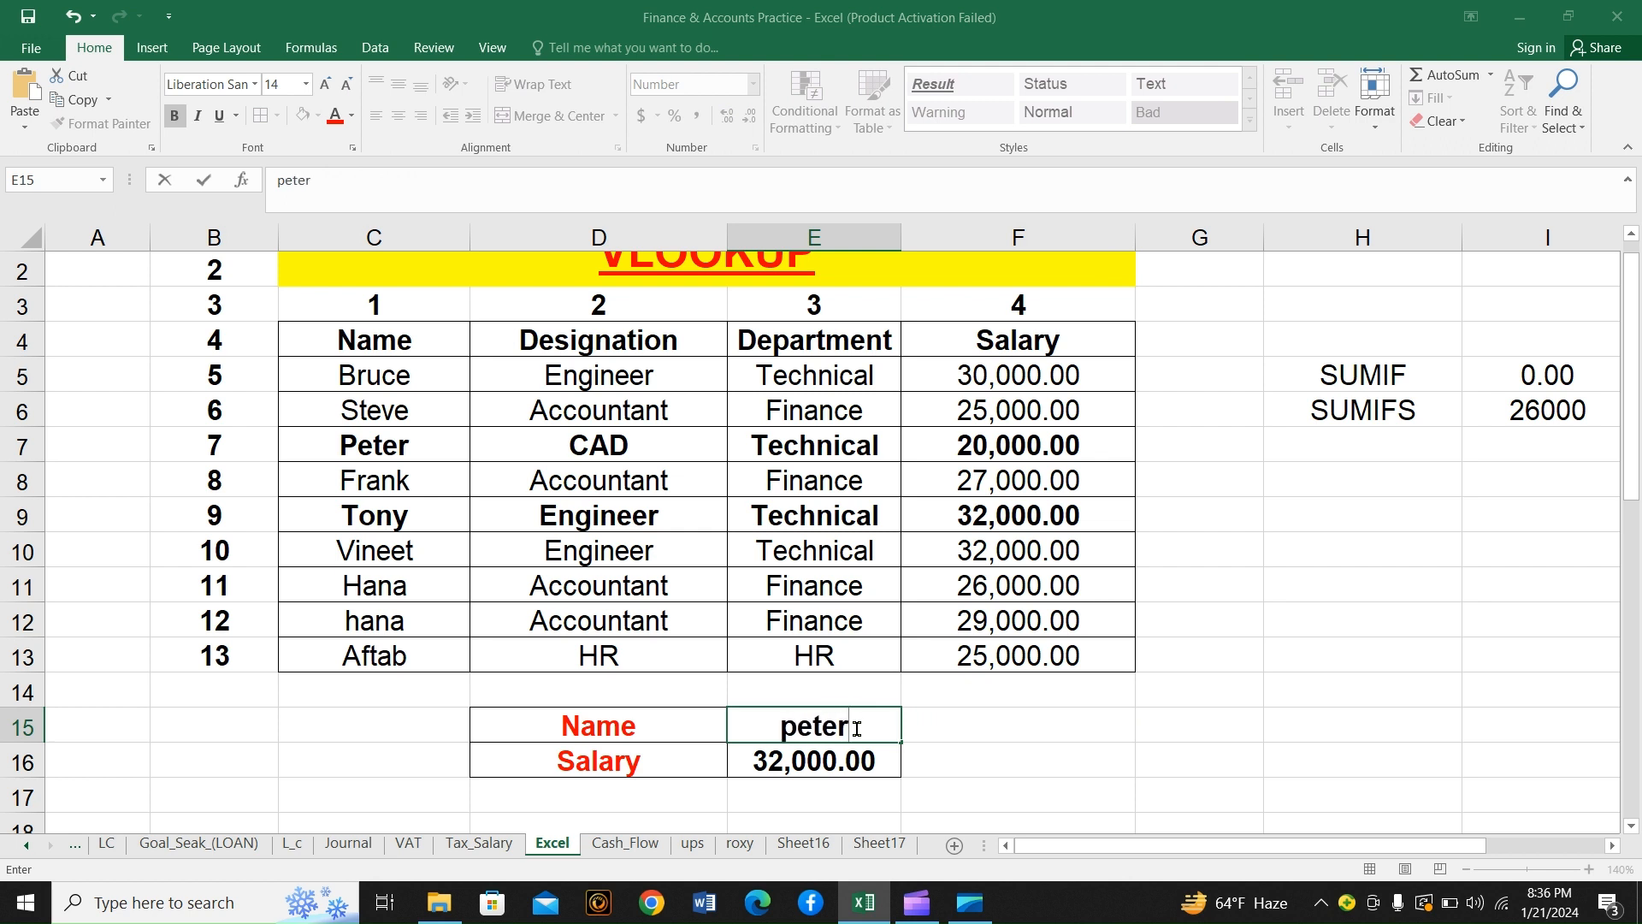
pyautogui.press('Return')
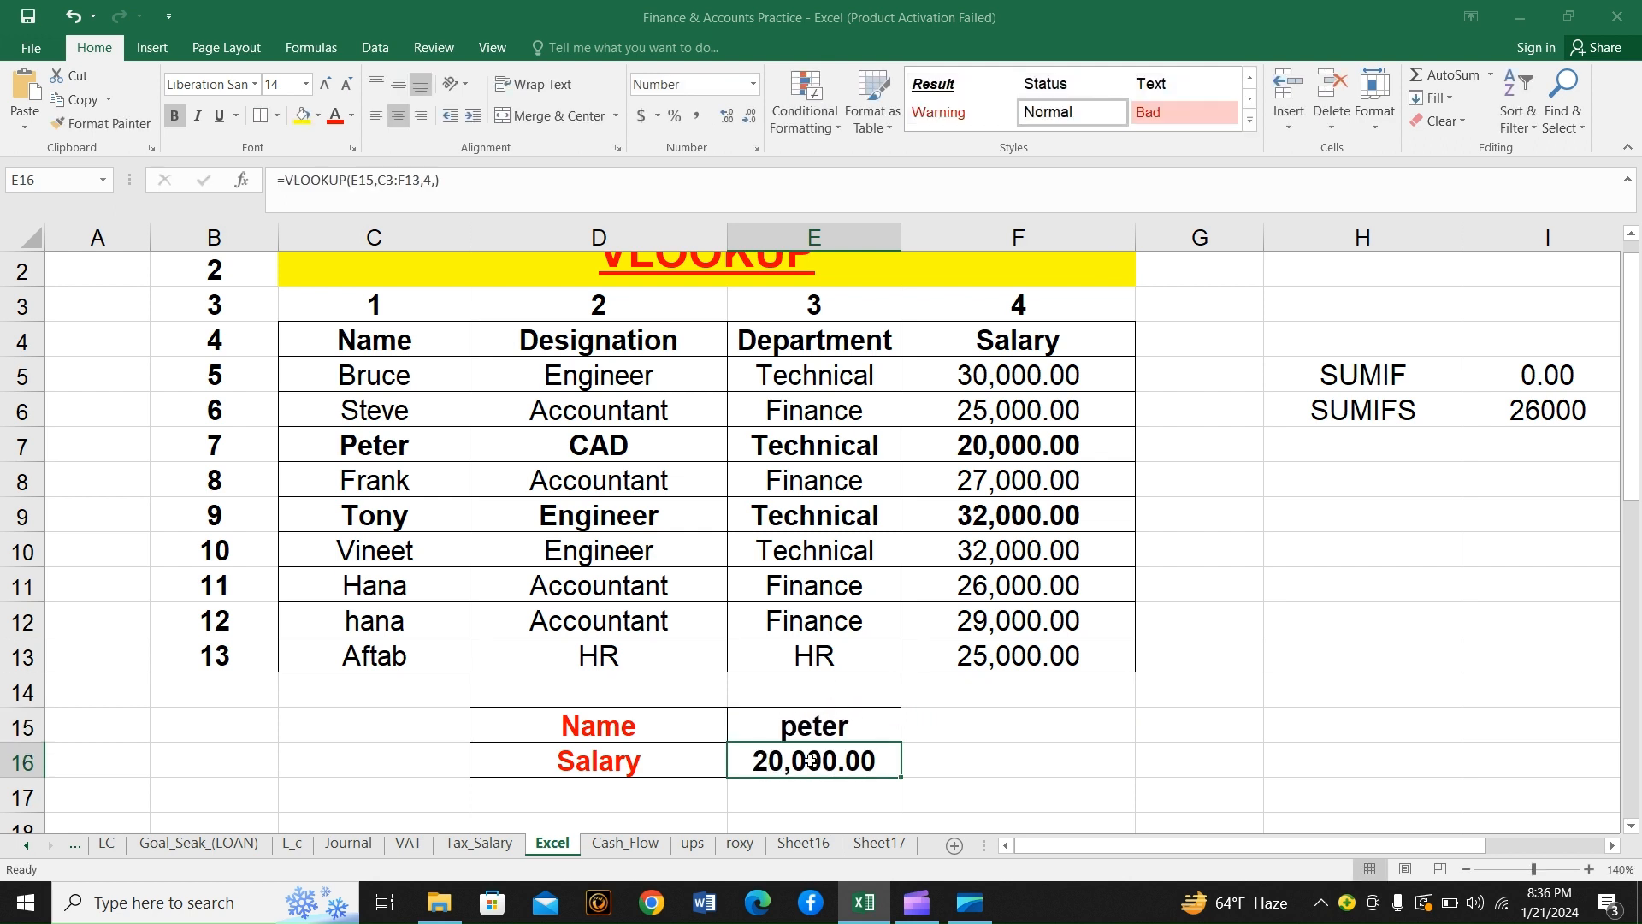
pyautogui.click(939, 729)
pyautogui.click(853, 764)
pyautogui.click(454, 454)
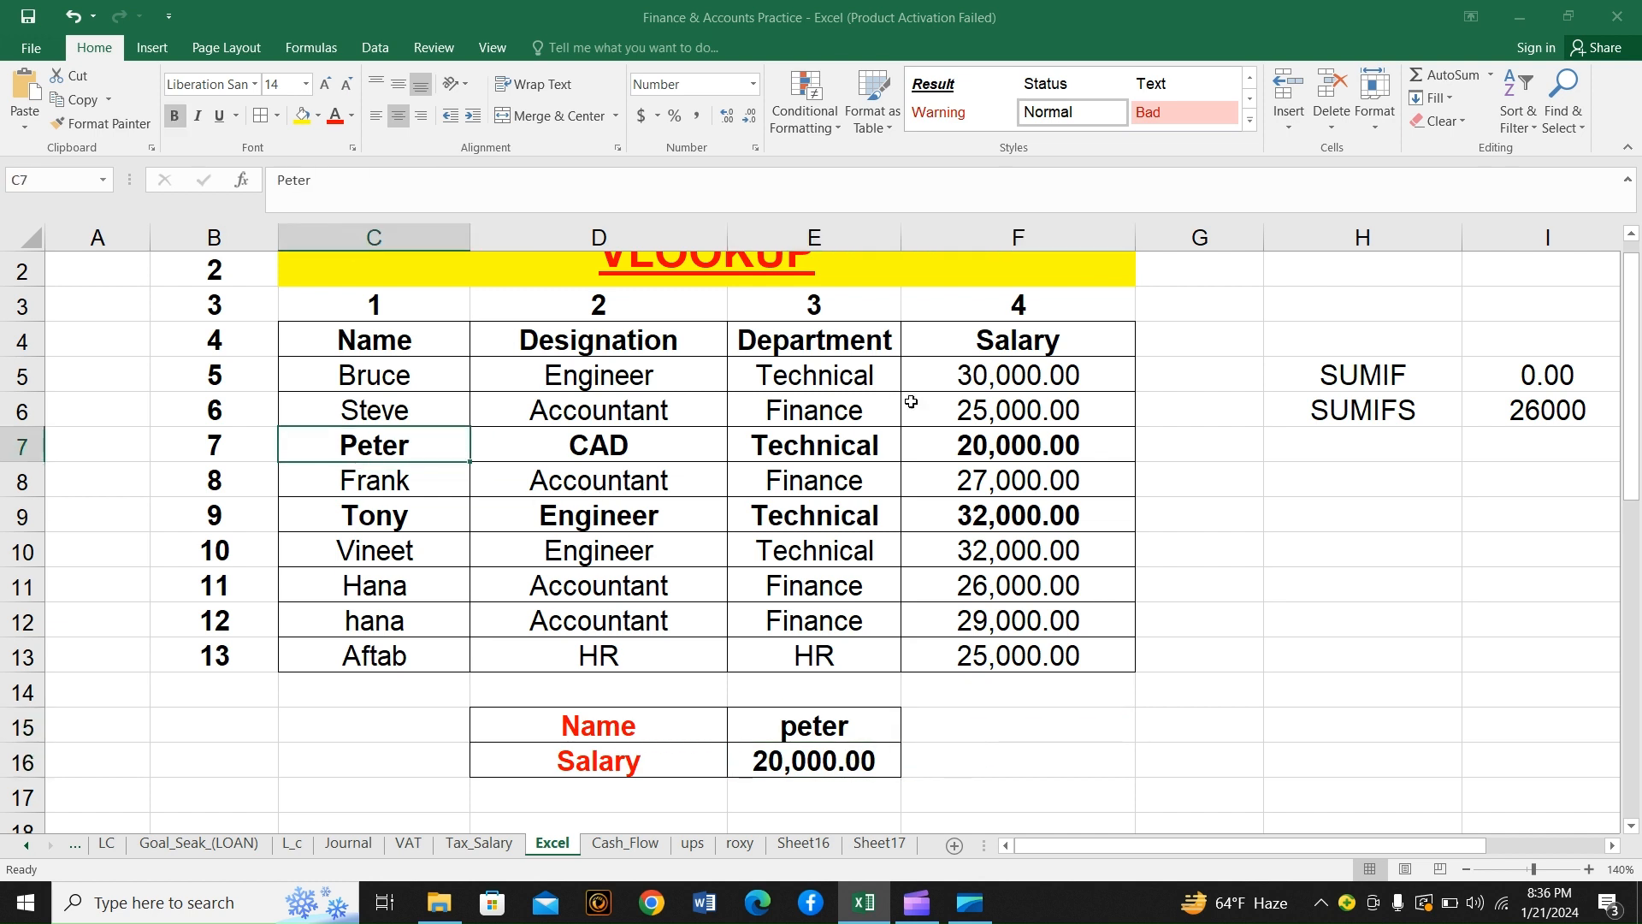
pyautogui.click(956, 437)
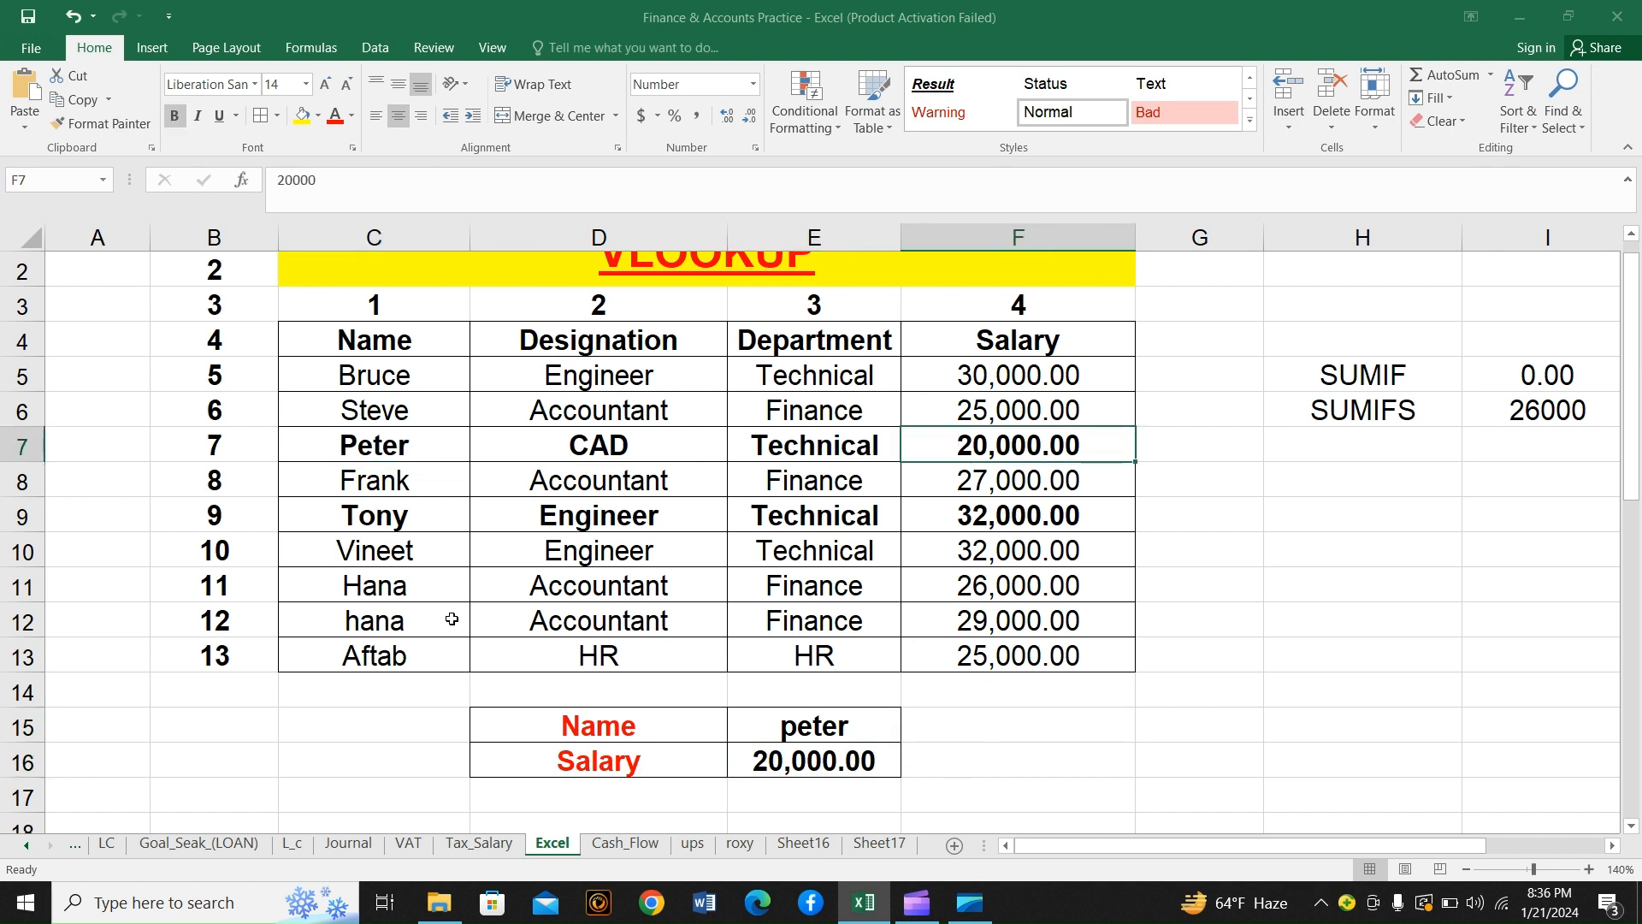
# - Replace the lookup name in E15 with the employee from row 13 of the table
pyautogui.click(427, 655)
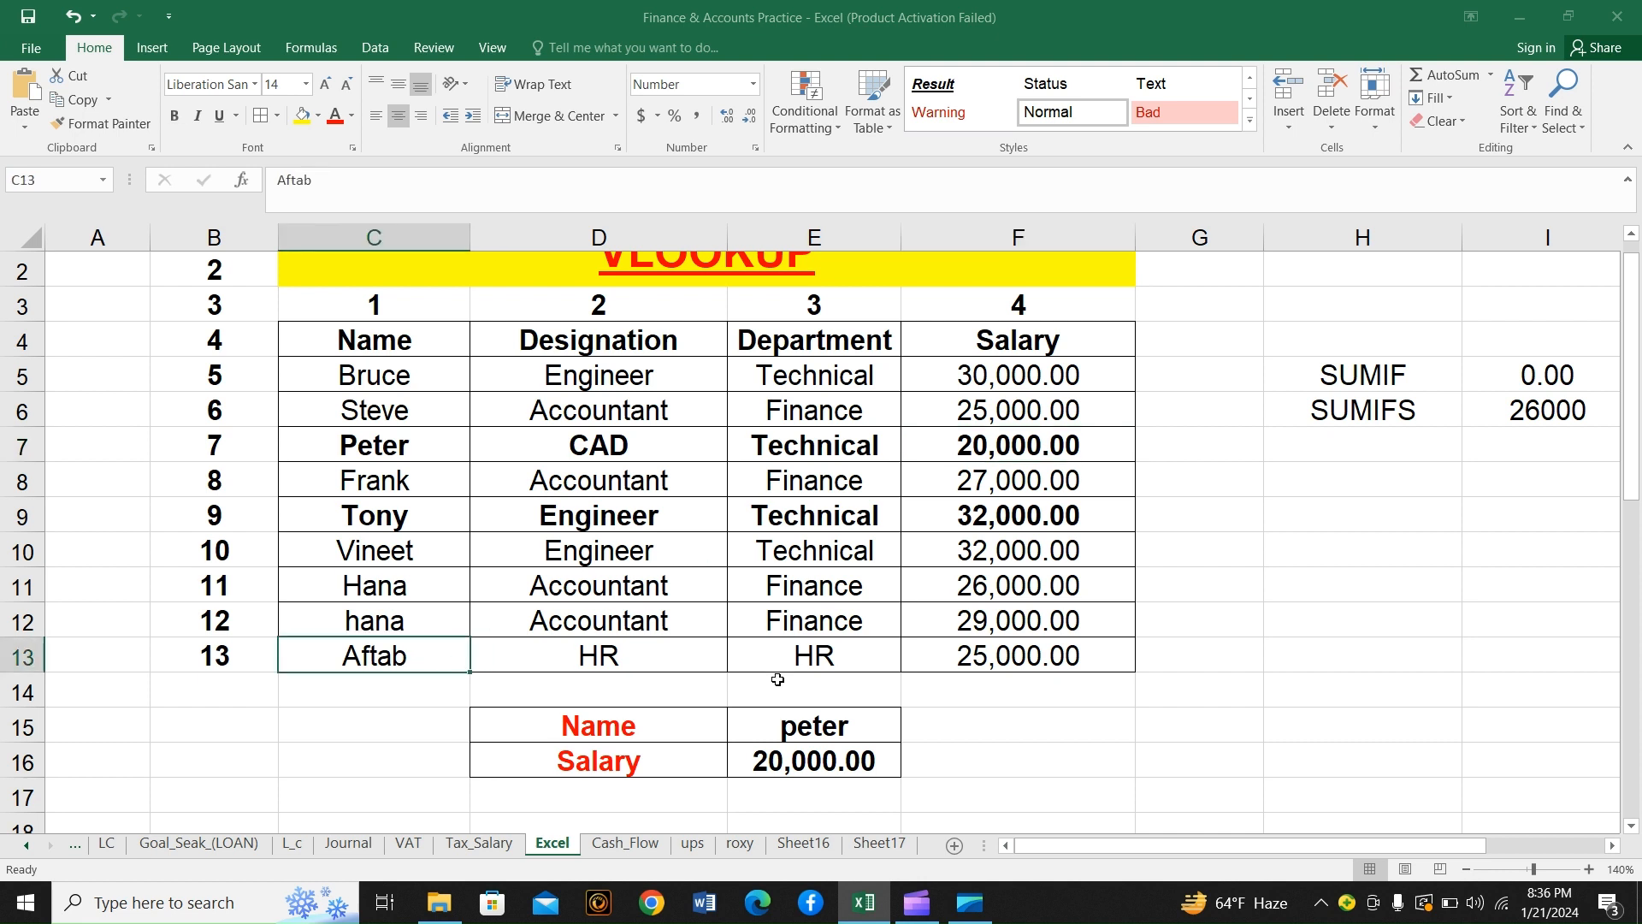
pyautogui.click(774, 736)
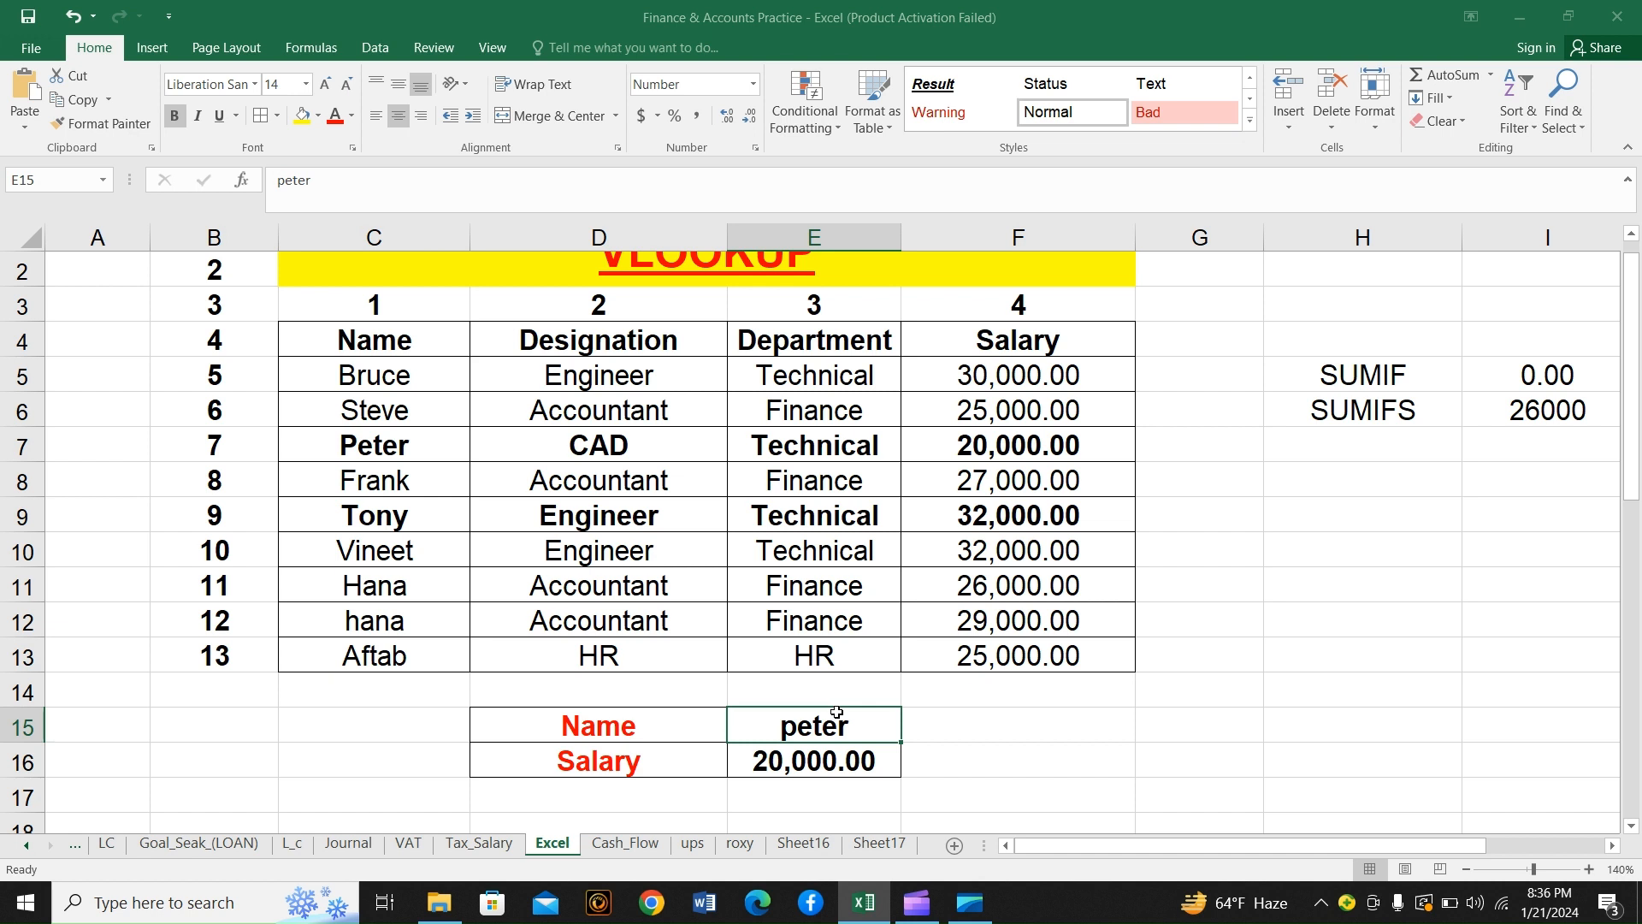
pyautogui.write('aftab')
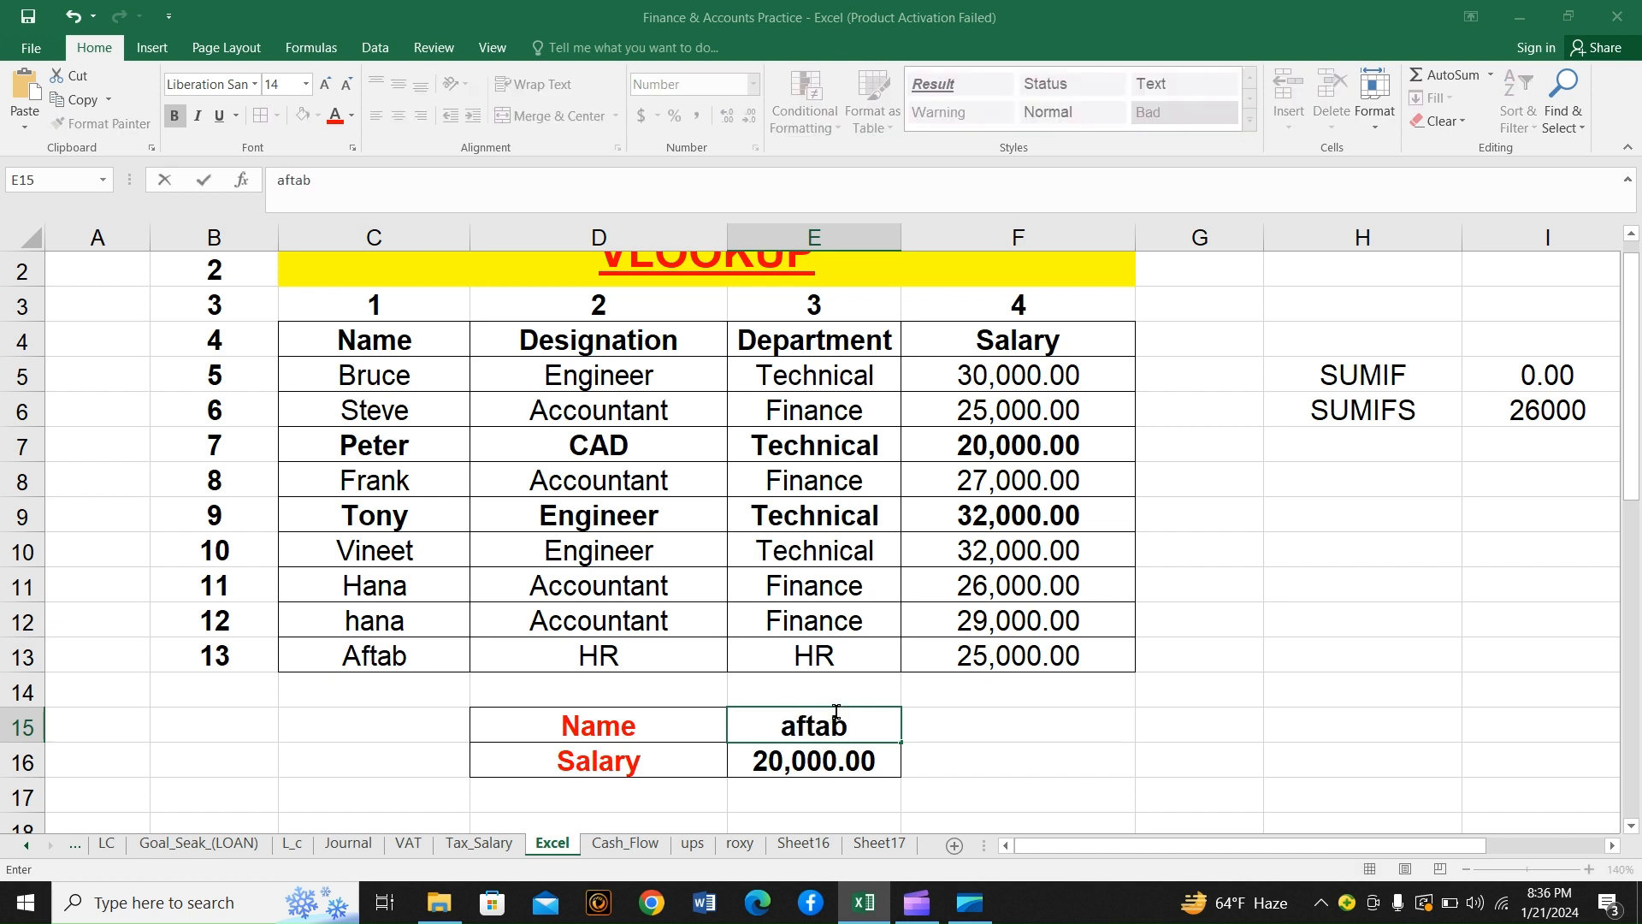
pyautogui.press('Return')
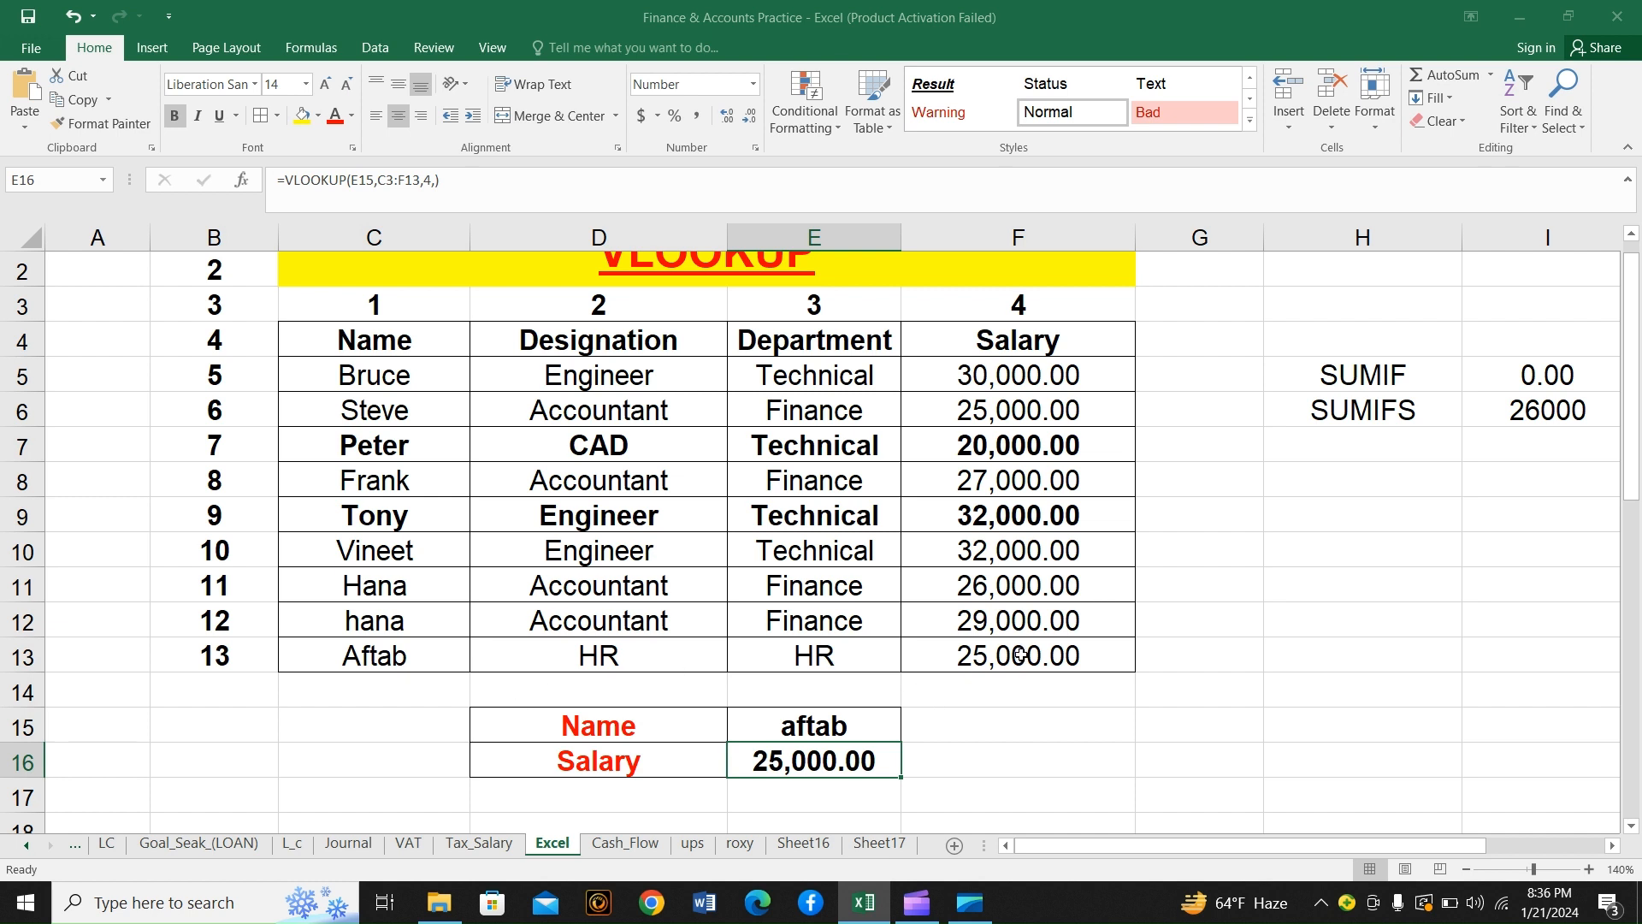
pyautogui.click(957, 716)
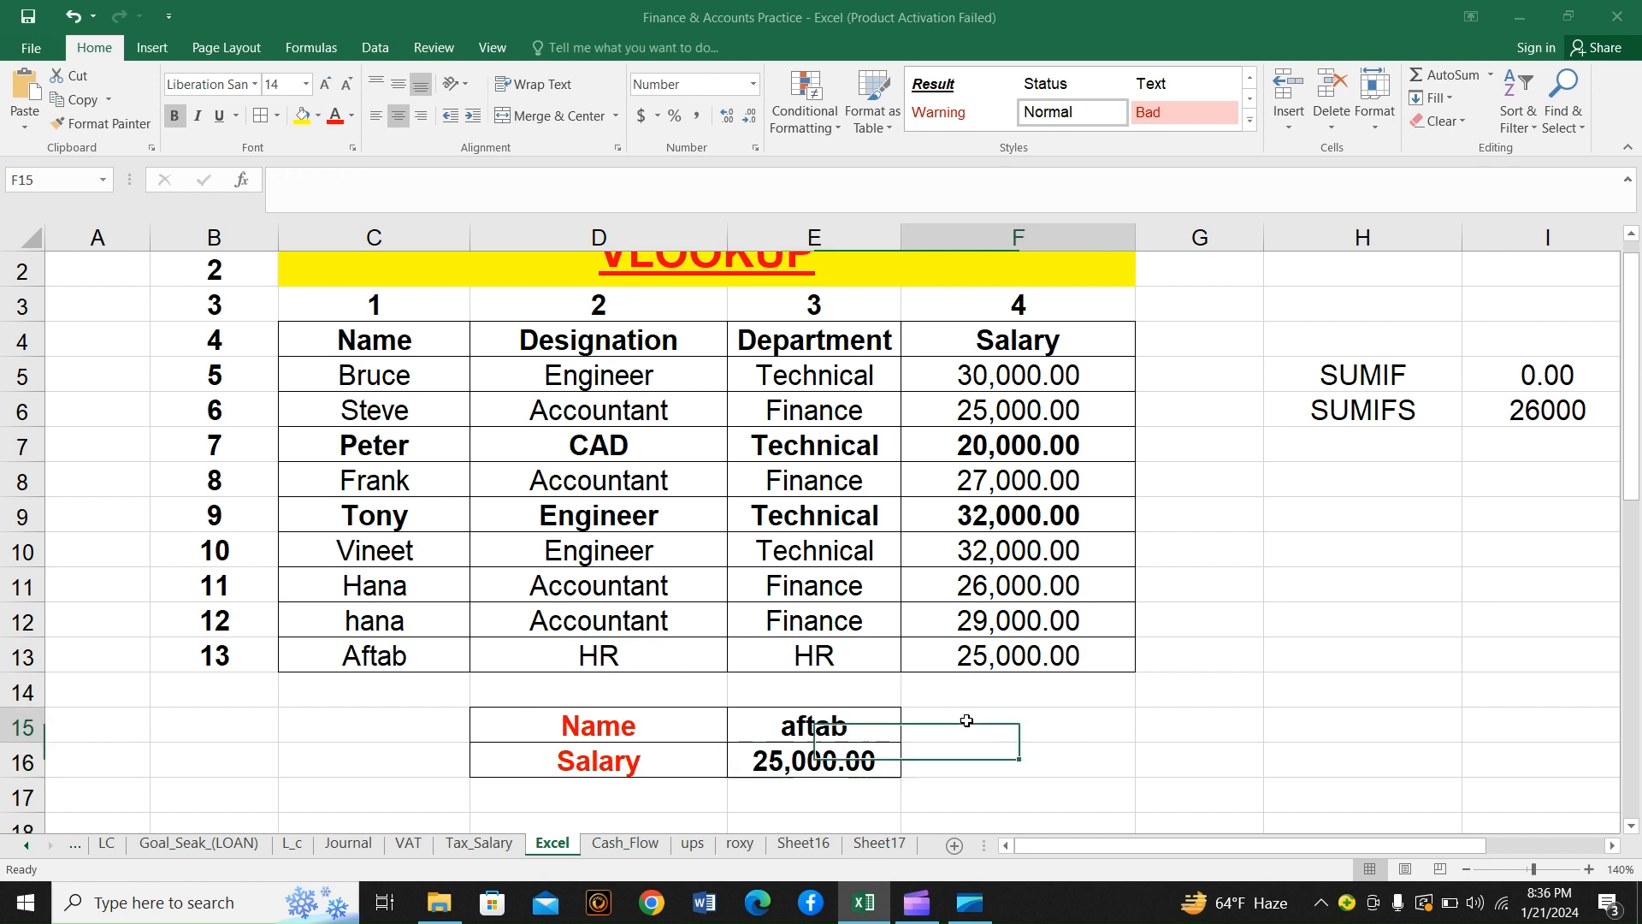
pyautogui.click(829, 726)
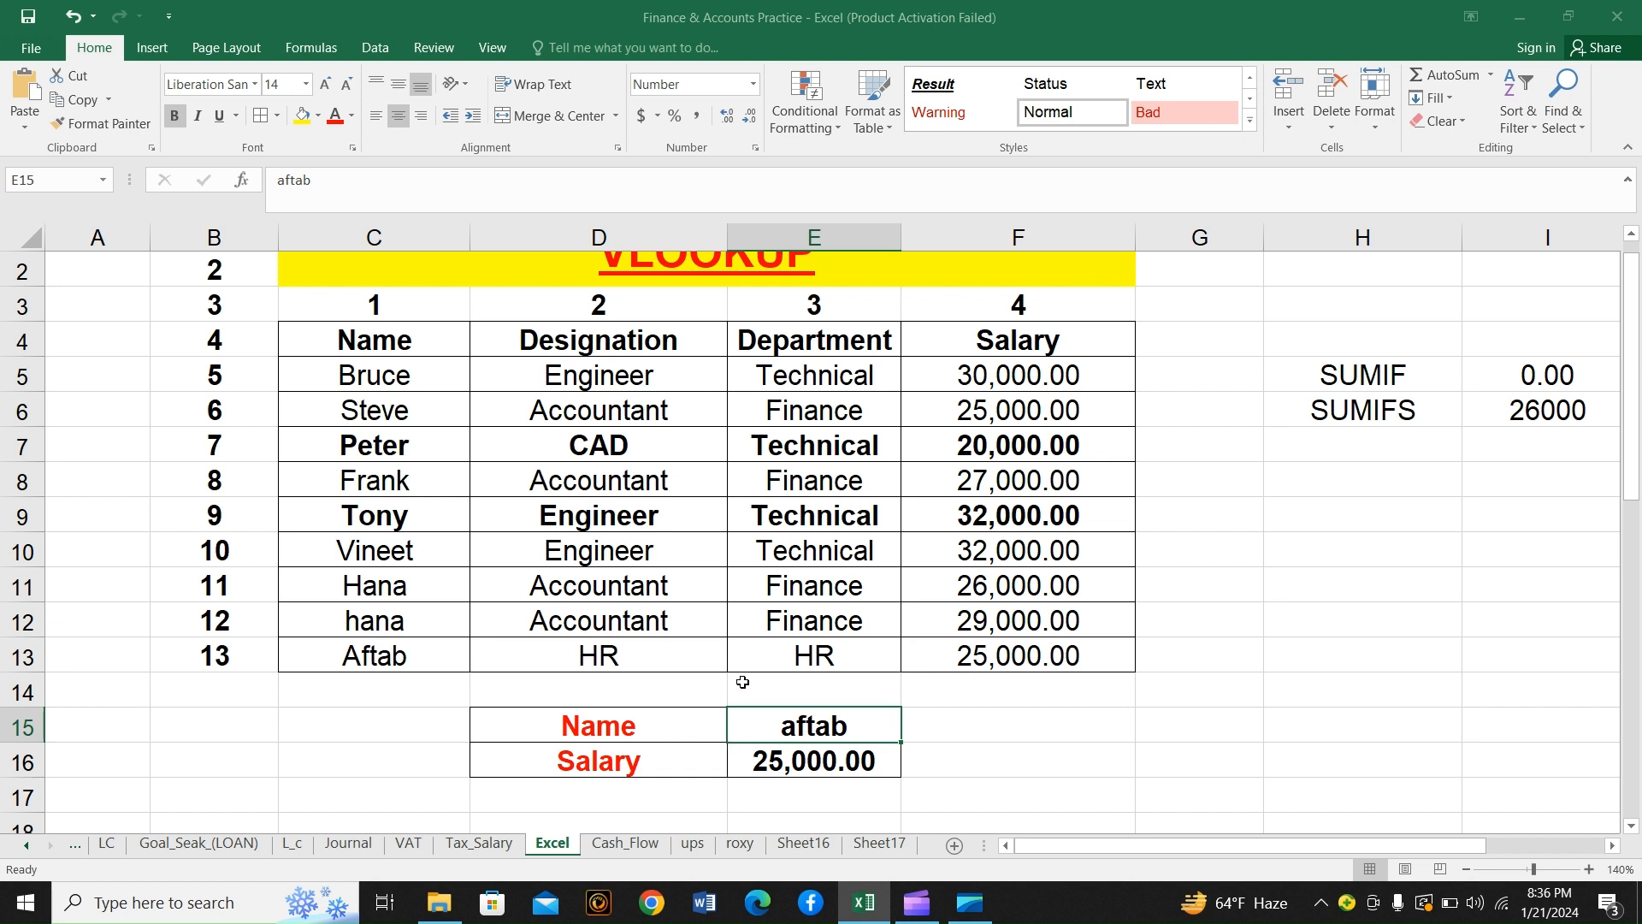
pyautogui.click(975, 724)
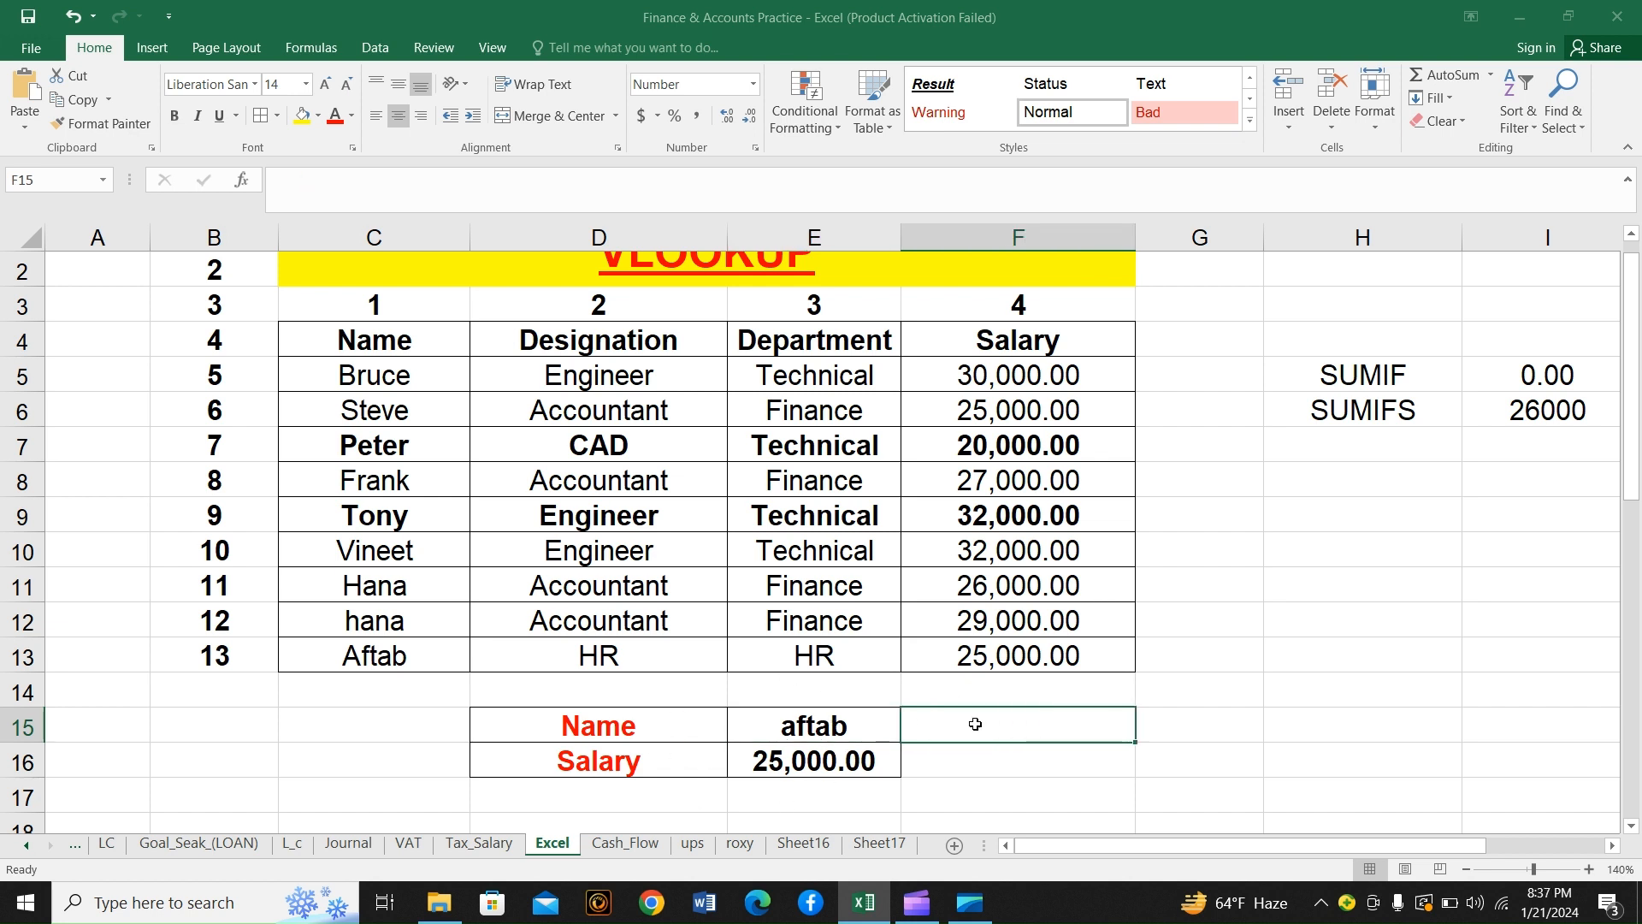
pyautogui.scroll(1, 975, 724)
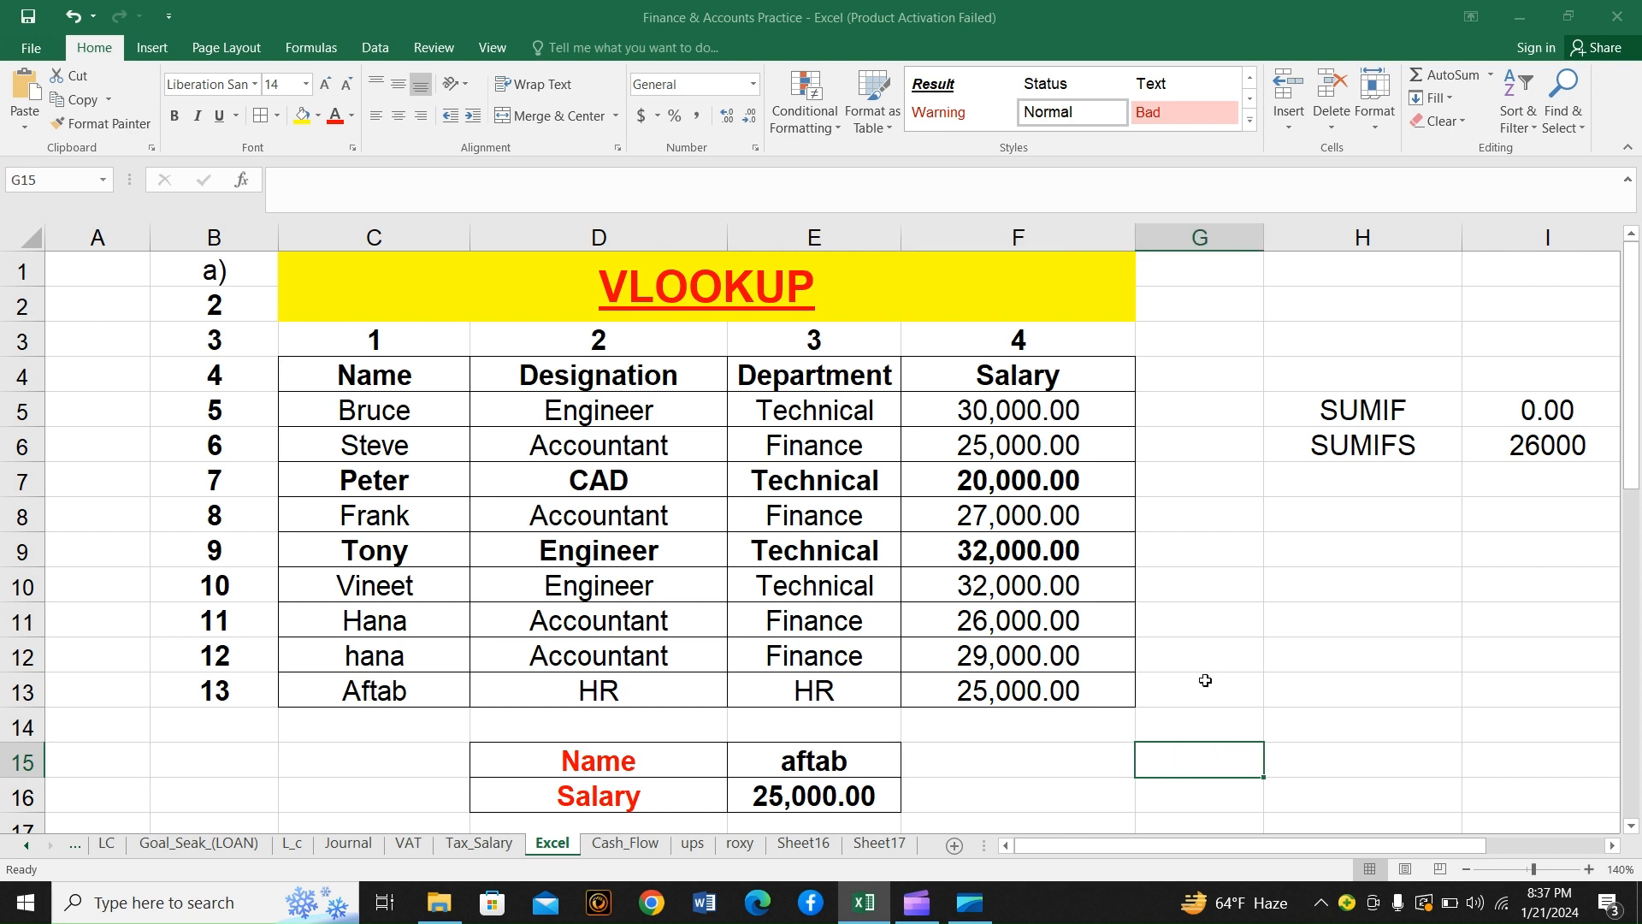
pyautogui.click(1067, 792)
pyautogui.click(1162, 765)
pyautogui.click(1076, 758)
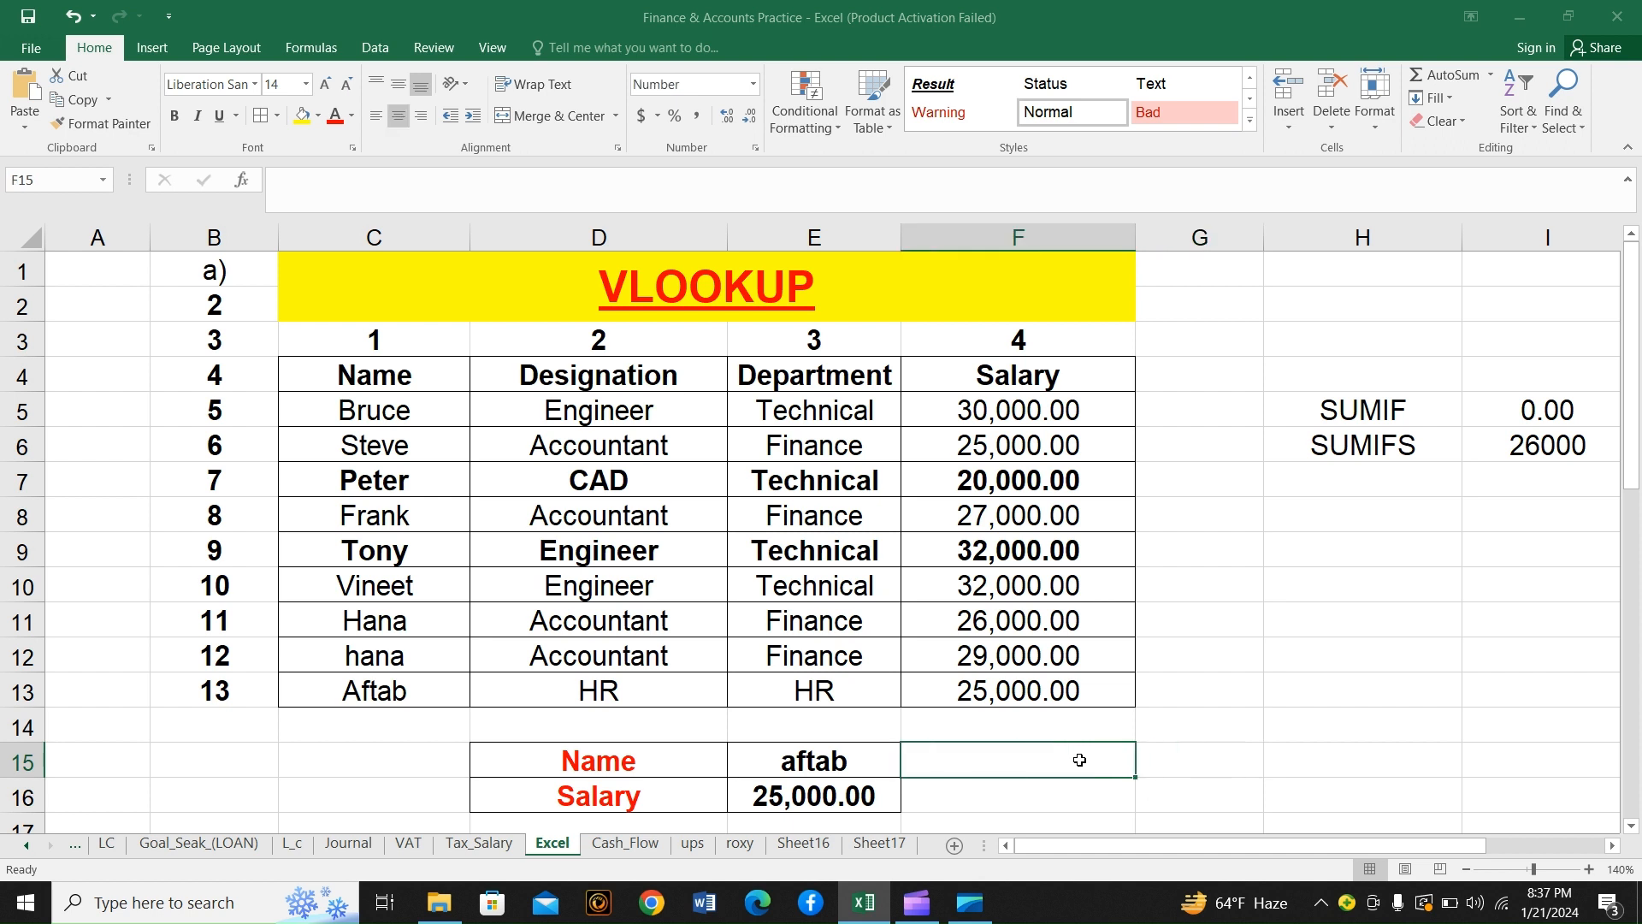
pyautogui.click(1162, 765)
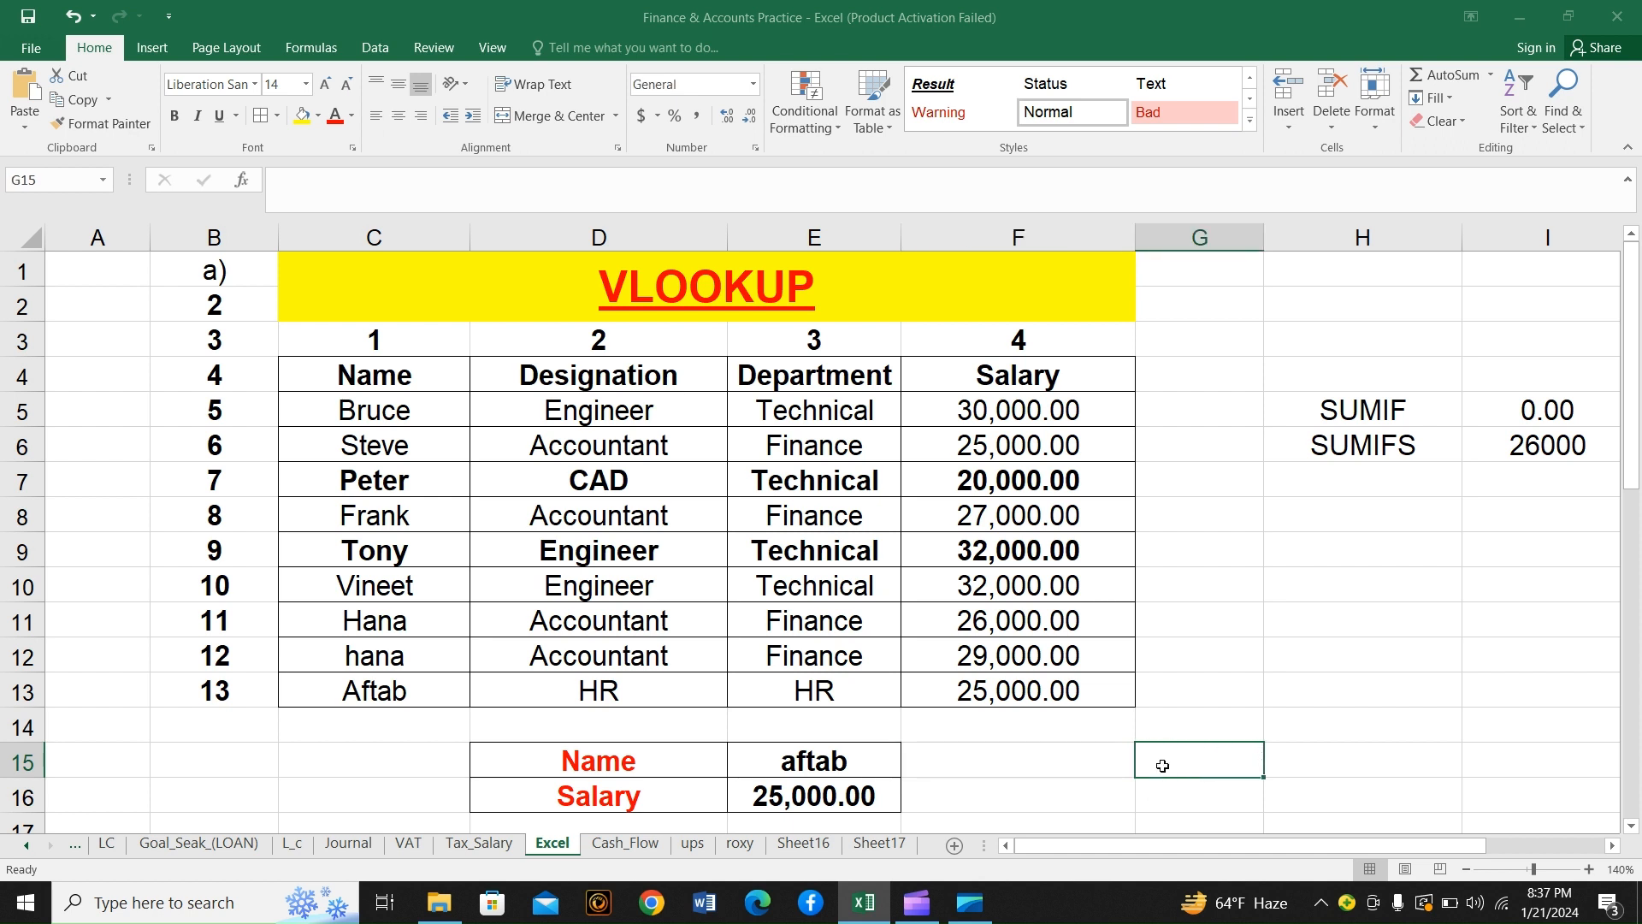
pyautogui.click(1092, 762)
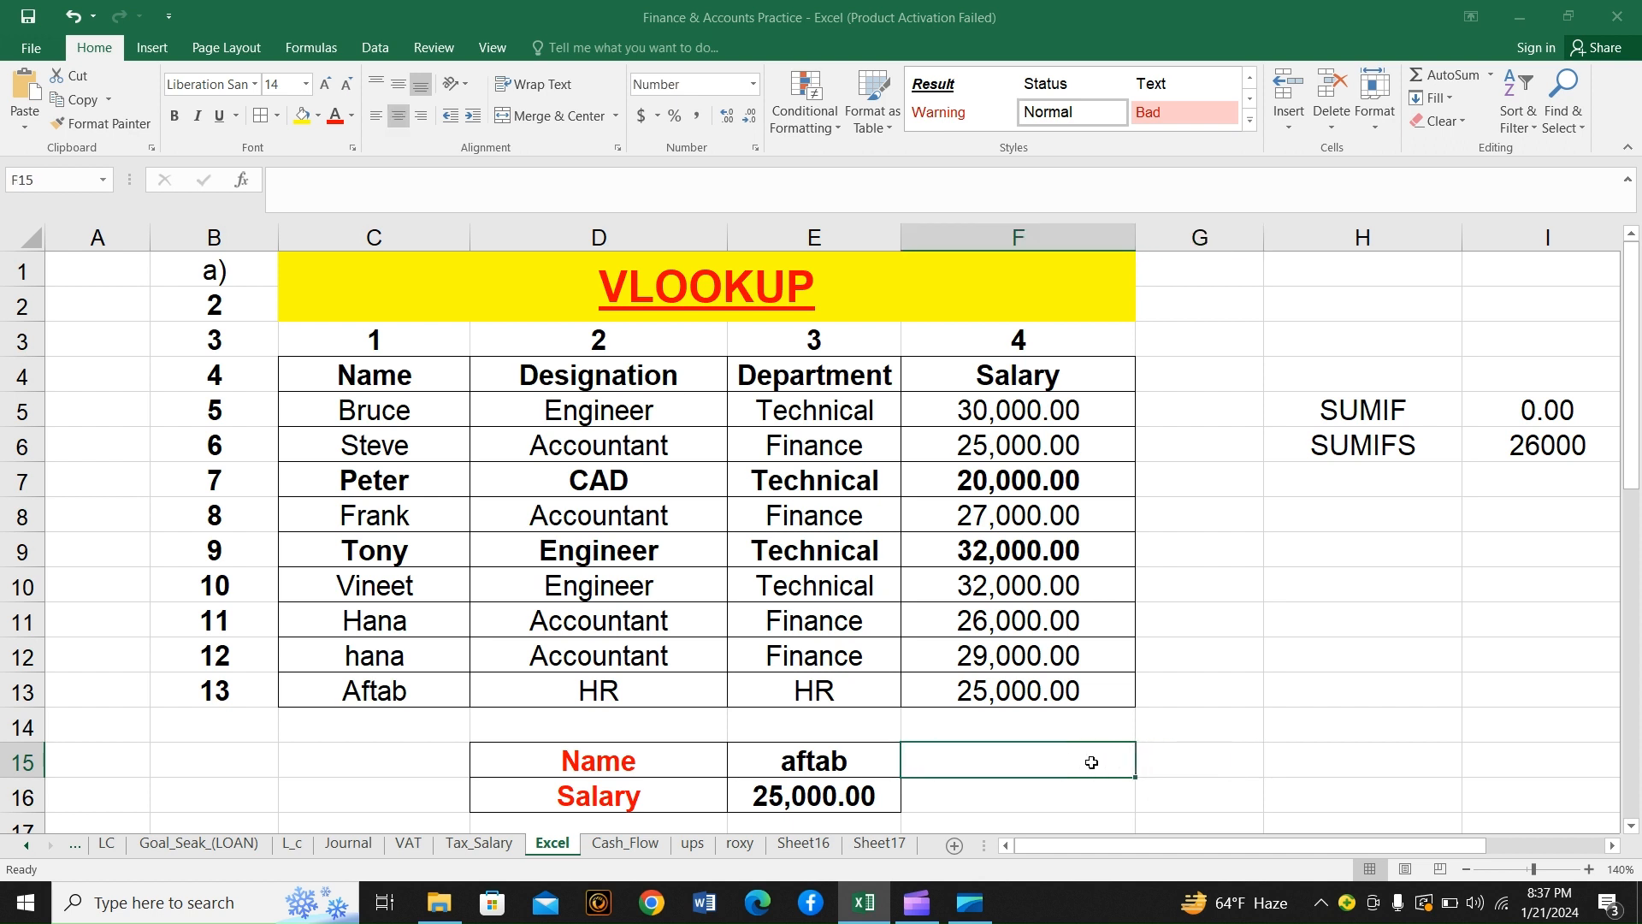
pyautogui.click(1182, 766)
pyautogui.click(1082, 796)
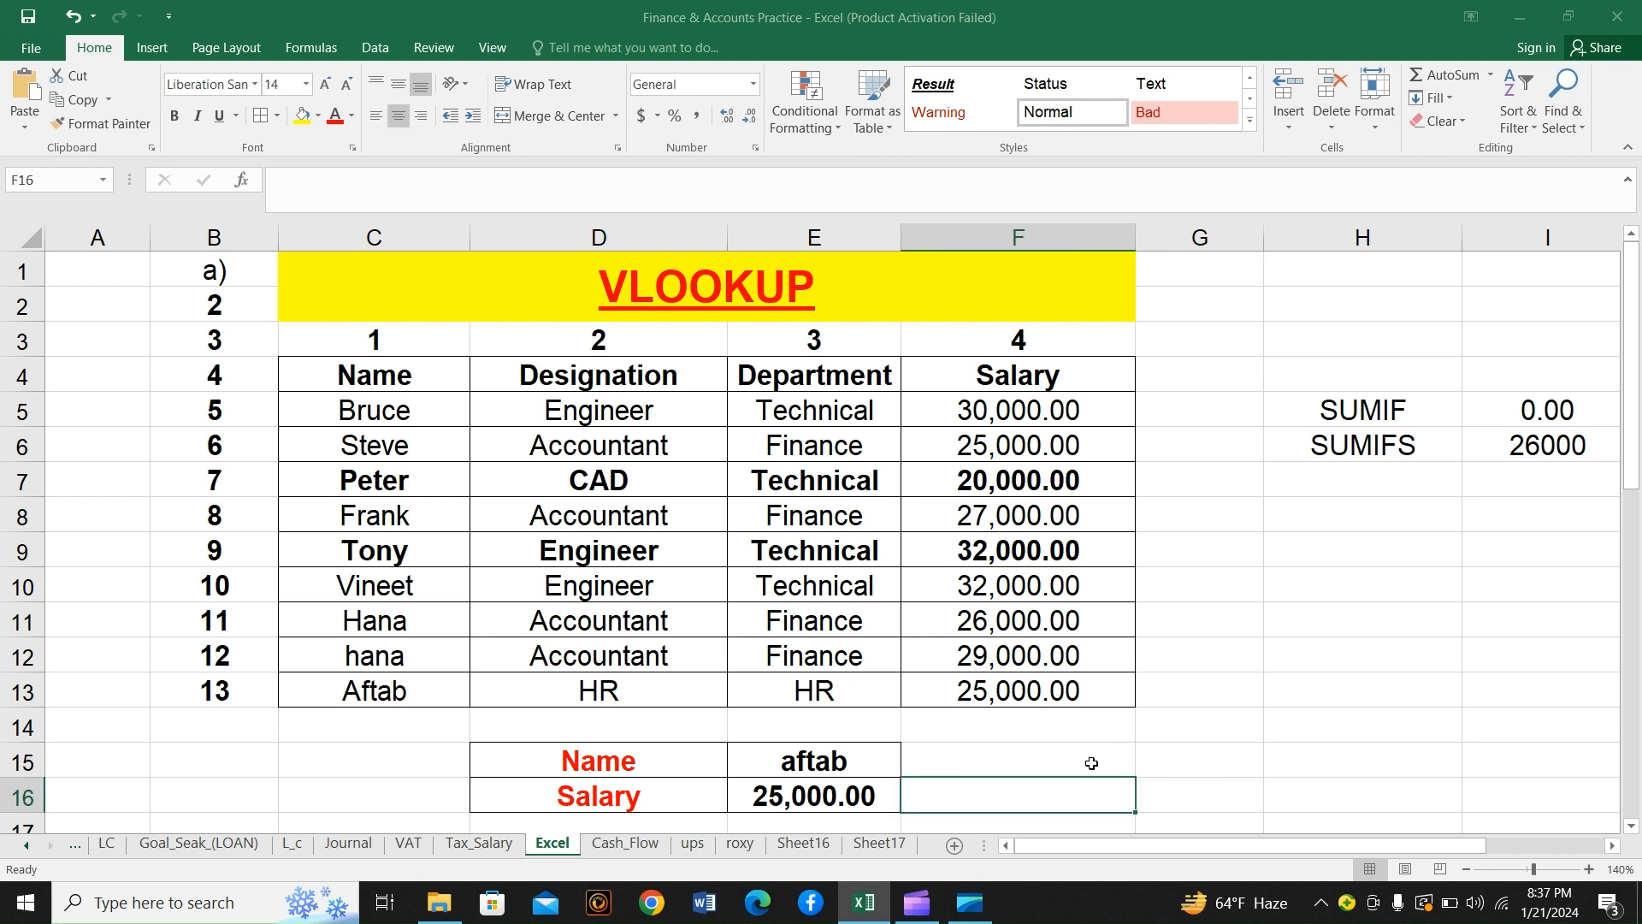
pyautogui.click(1092, 763)
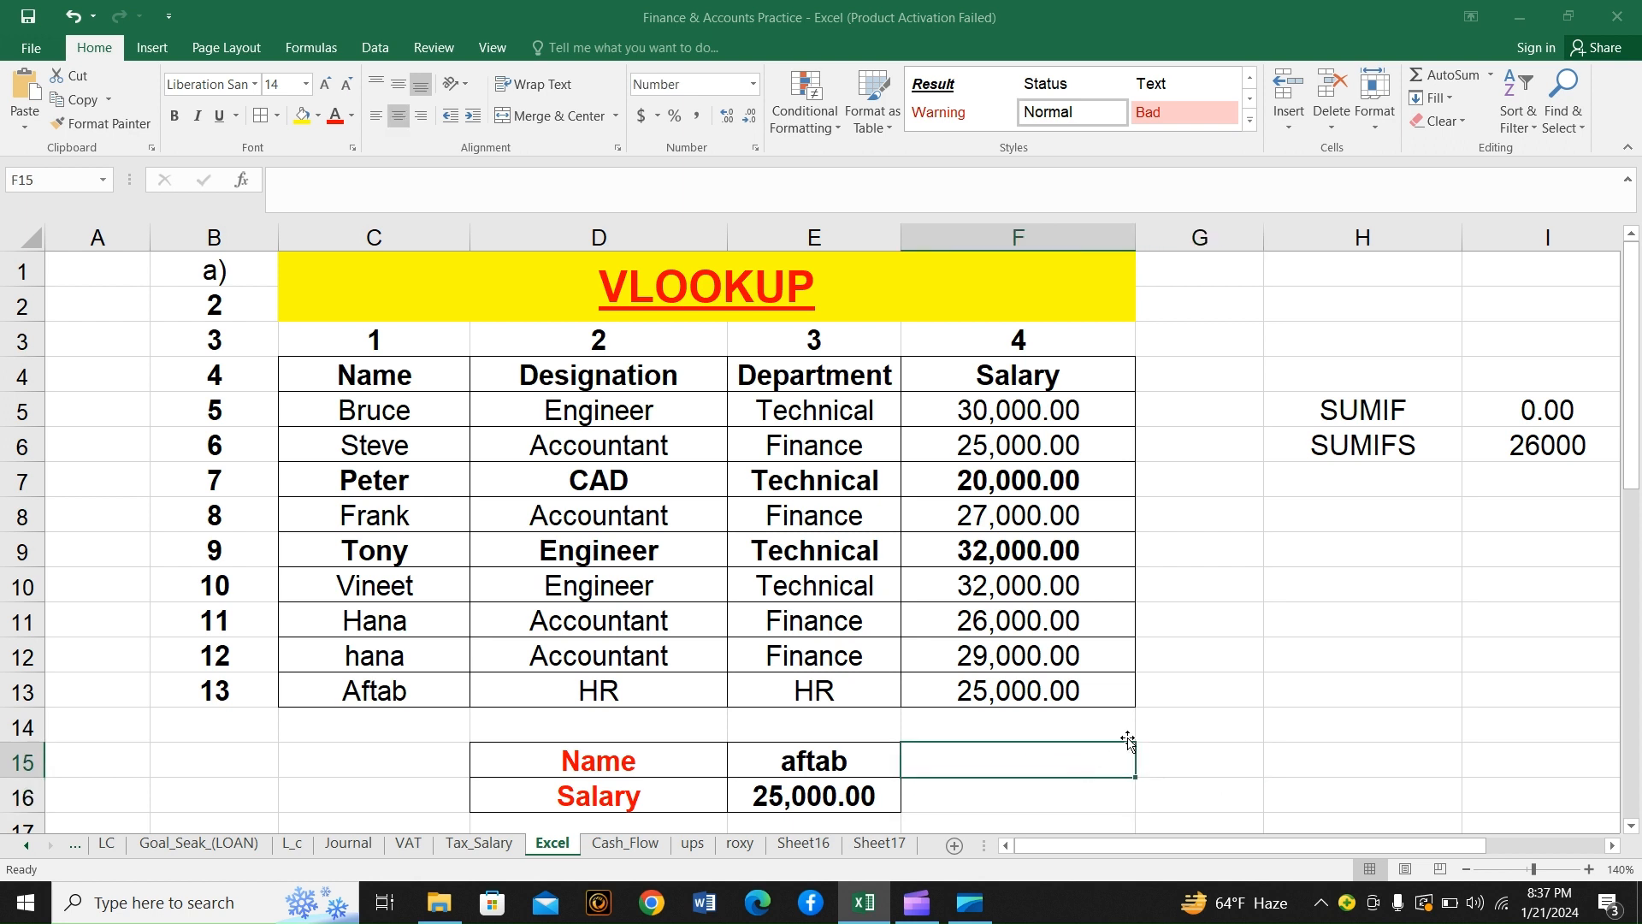
pyautogui.click(1186, 764)
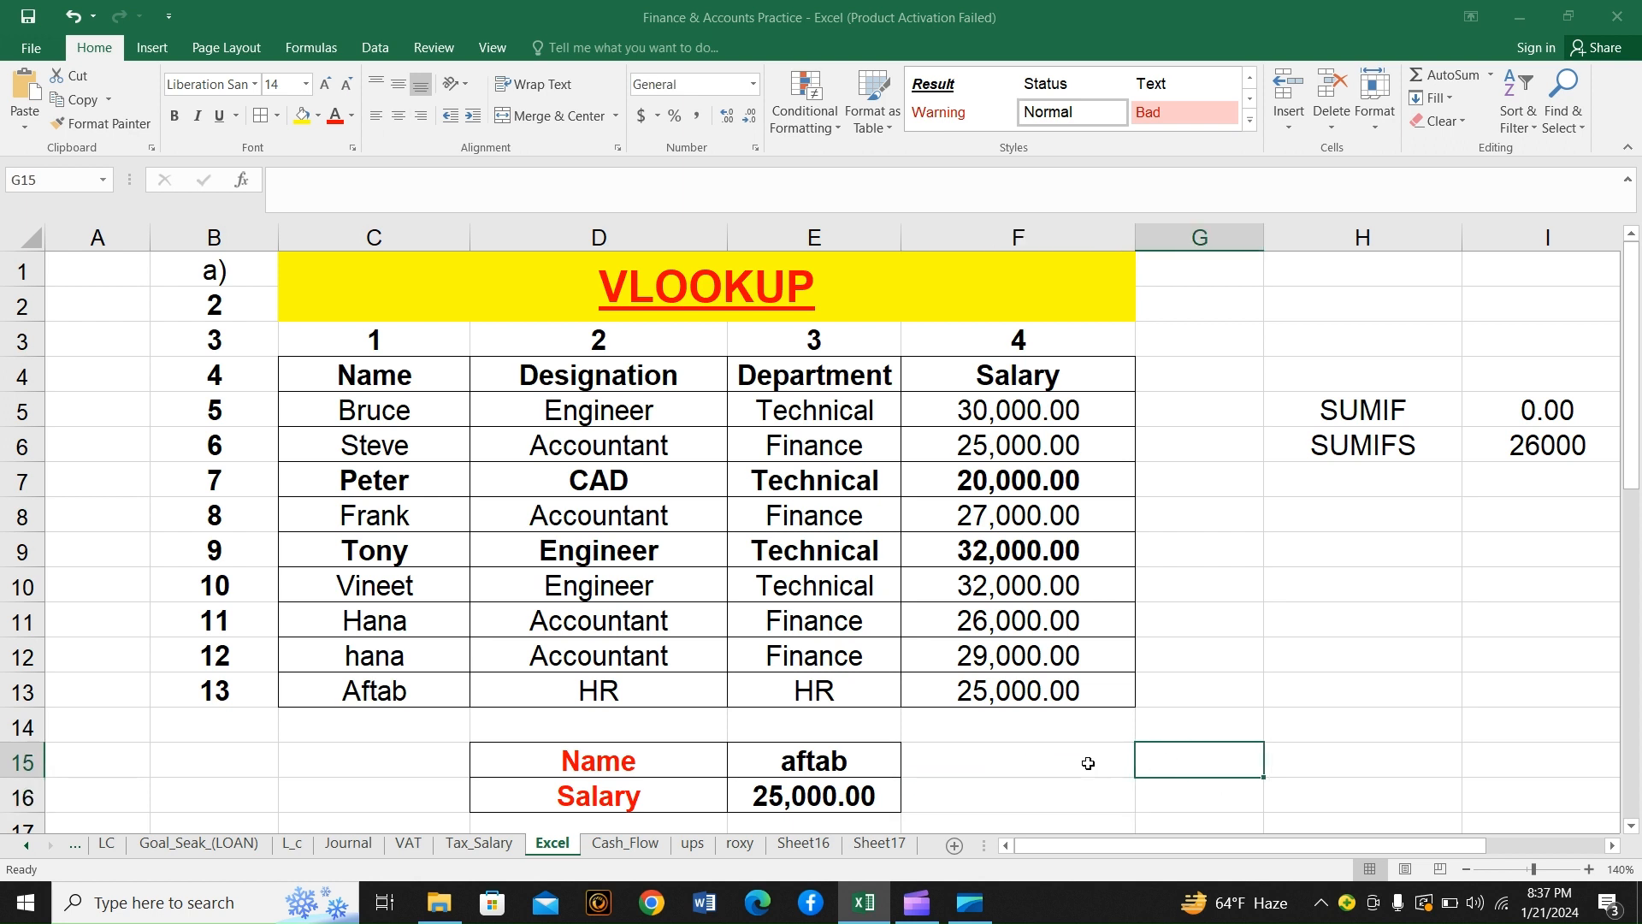